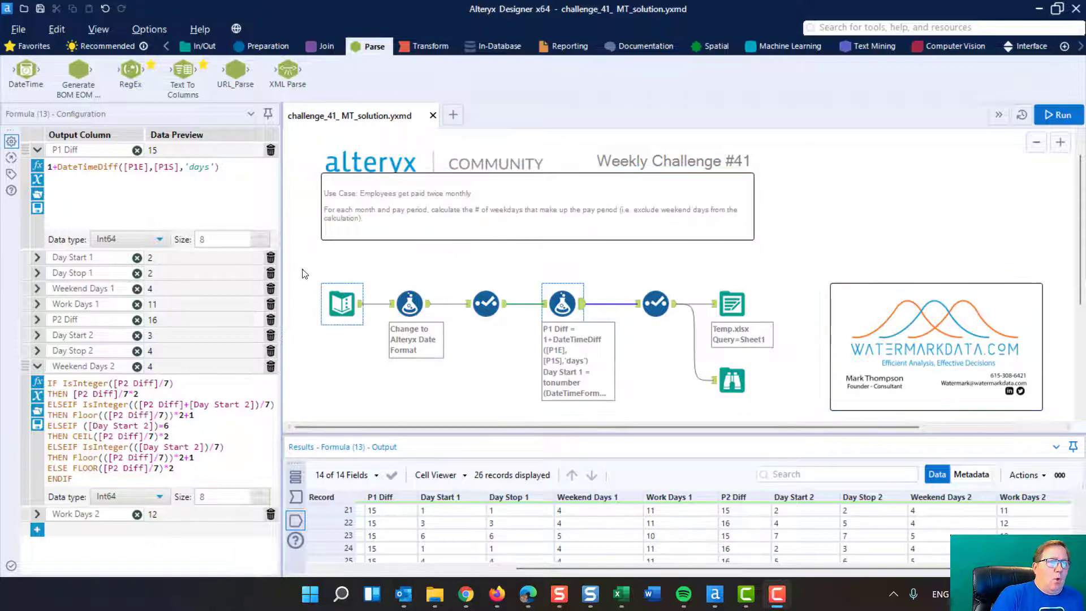
# Show the Text Input tool's pay period start and end dates and enlarge the results area to show more records
pyautogui.click(341, 298)
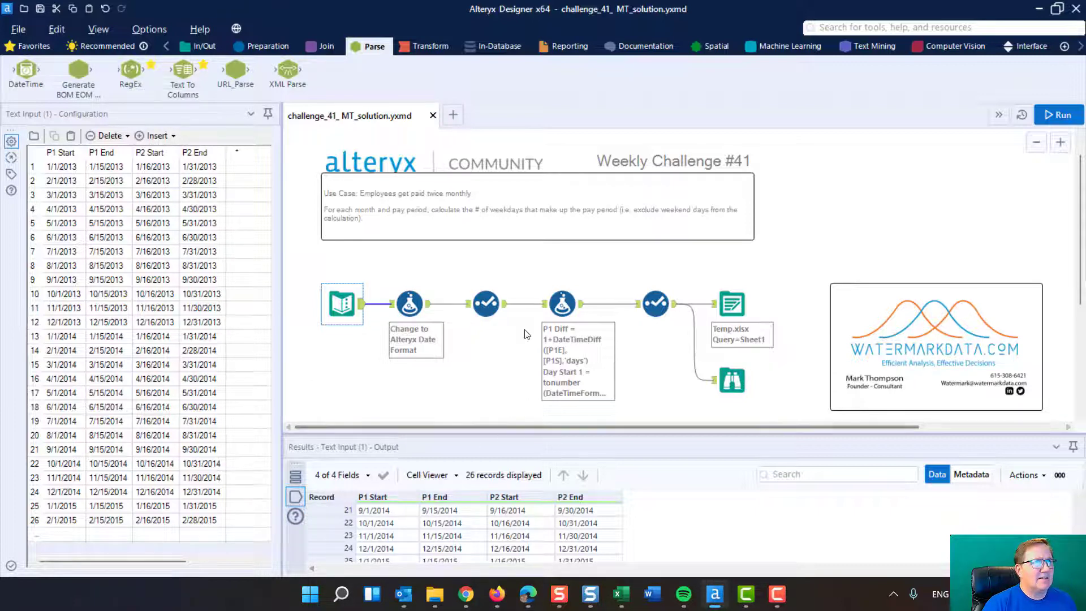
pyautogui.scroll(-3, 526, 333)
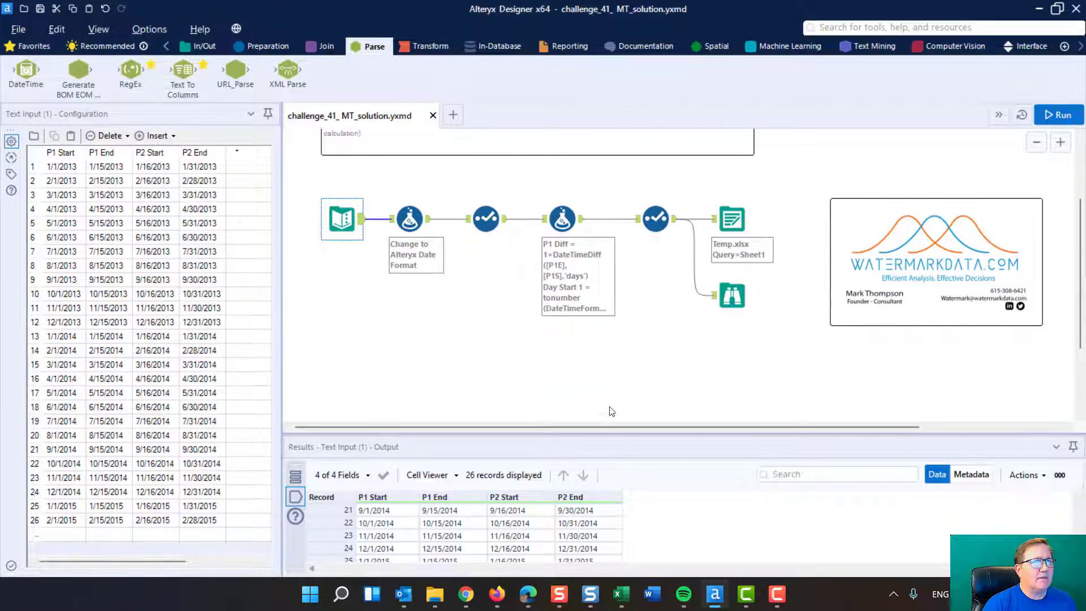
pyautogui.moveTo(613, 434); pyautogui.dragTo(600, 359)
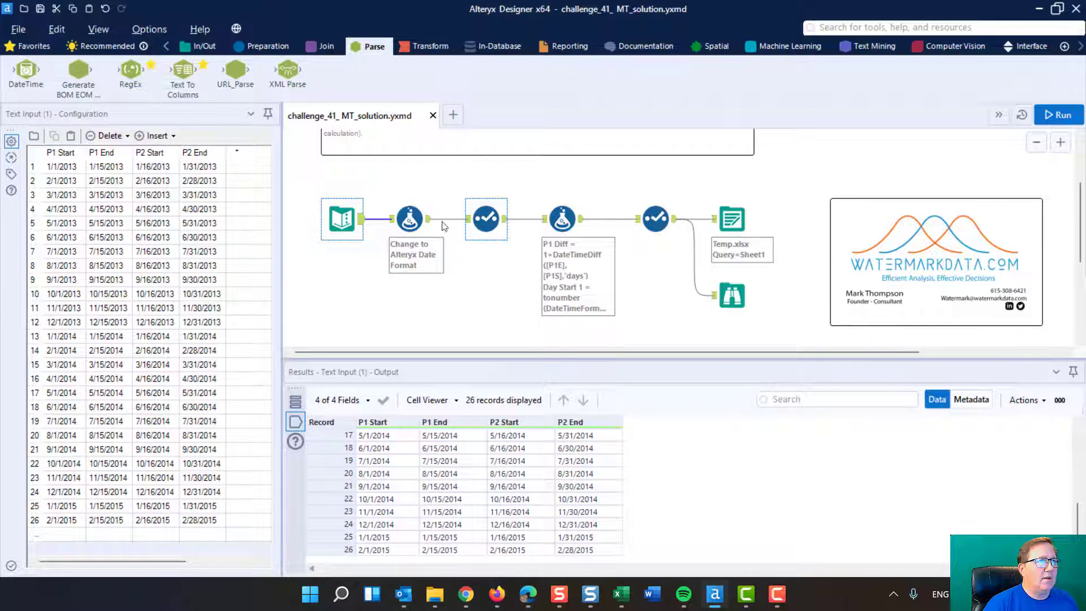
# Examine the DateTimeParse expressions for P1S, P1E, P2S and P2E in the "Change to Alteryx Date Format" Formula tool, including their format specifiers
pyautogui.click(410, 212)
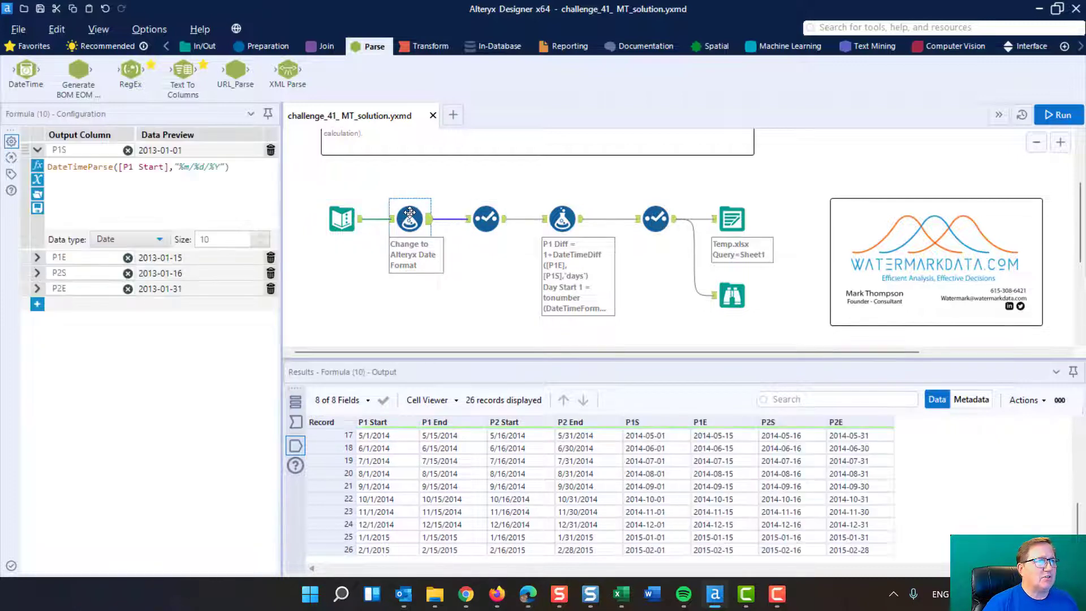
pyautogui.click(35, 257)
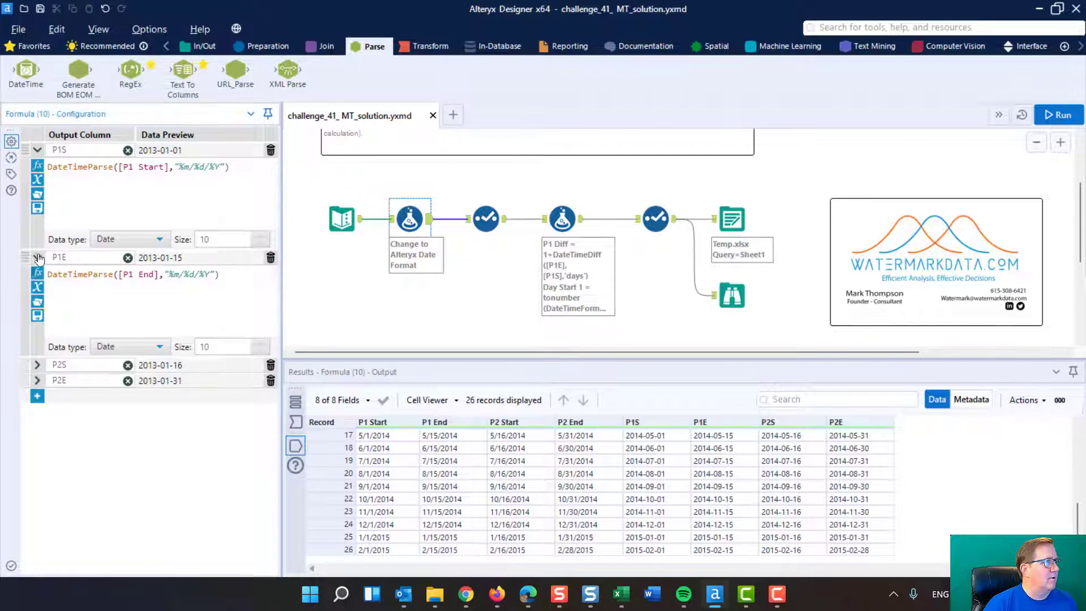
pyautogui.click(37, 365)
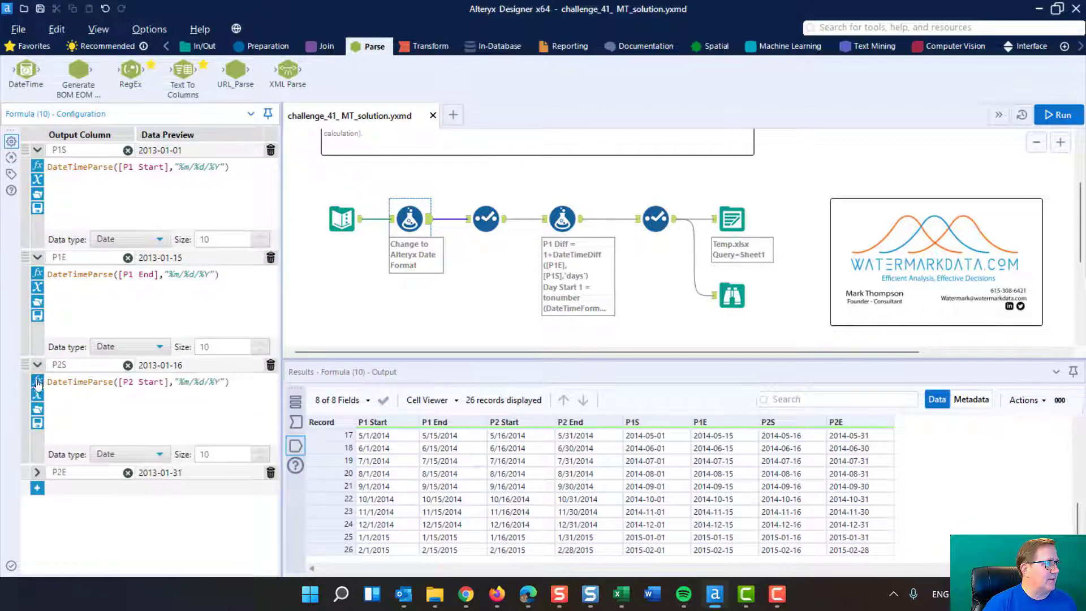
pyautogui.click(37, 472)
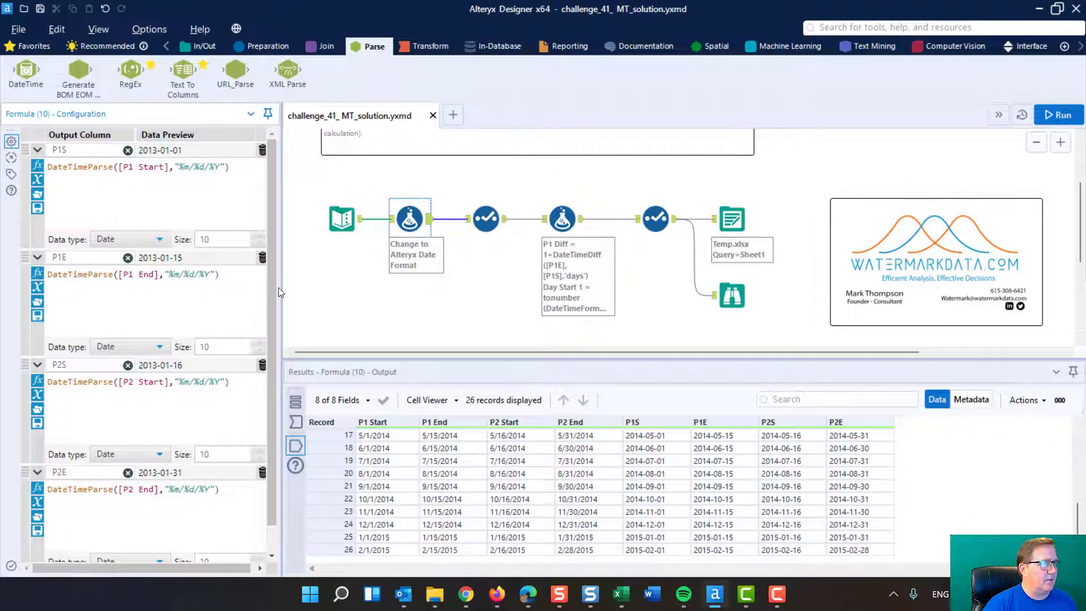
pyautogui.moveTo(289, 286); pyautogui.dragTo(303, 286)
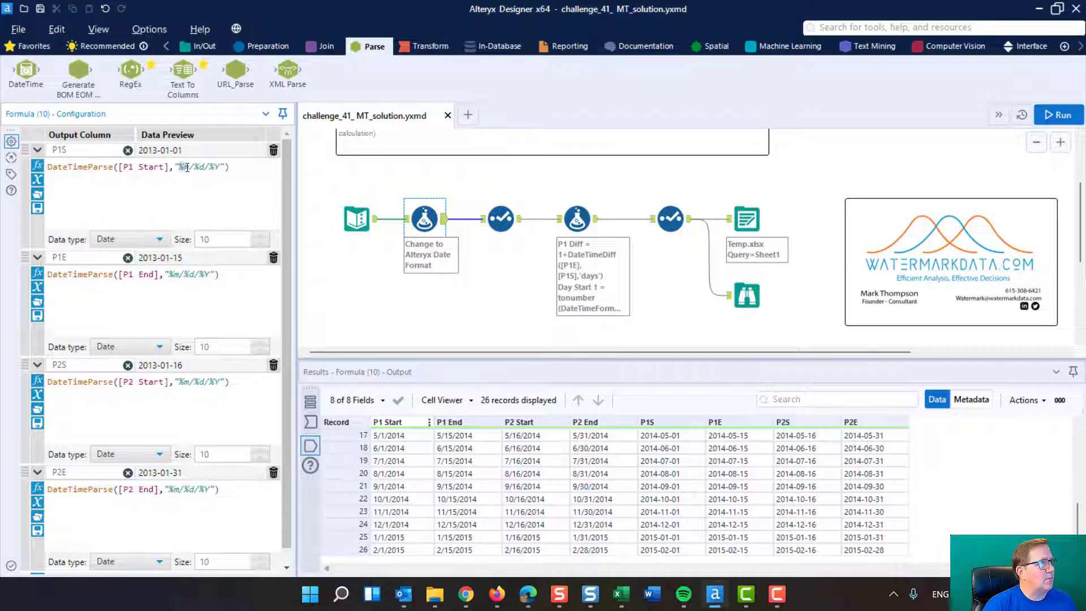
pyautogui.moveTo(197, 167); pyautogui.dragTo(222, 166)
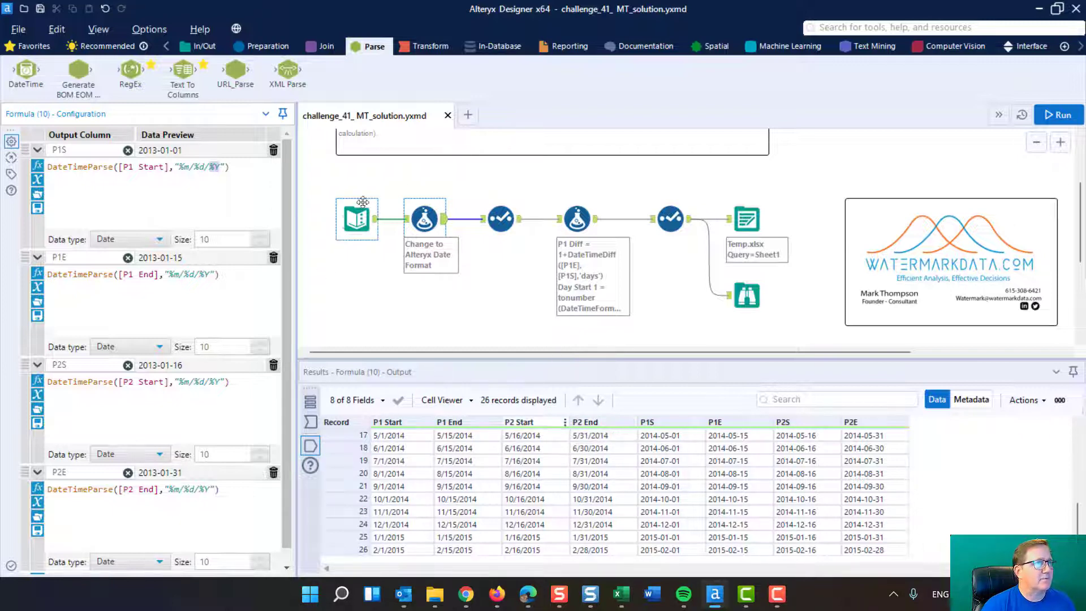
# Compare the fields kept by the first Select tool with the output of the date-conversion Formula tool before it
pyautogui.click(497, 217)
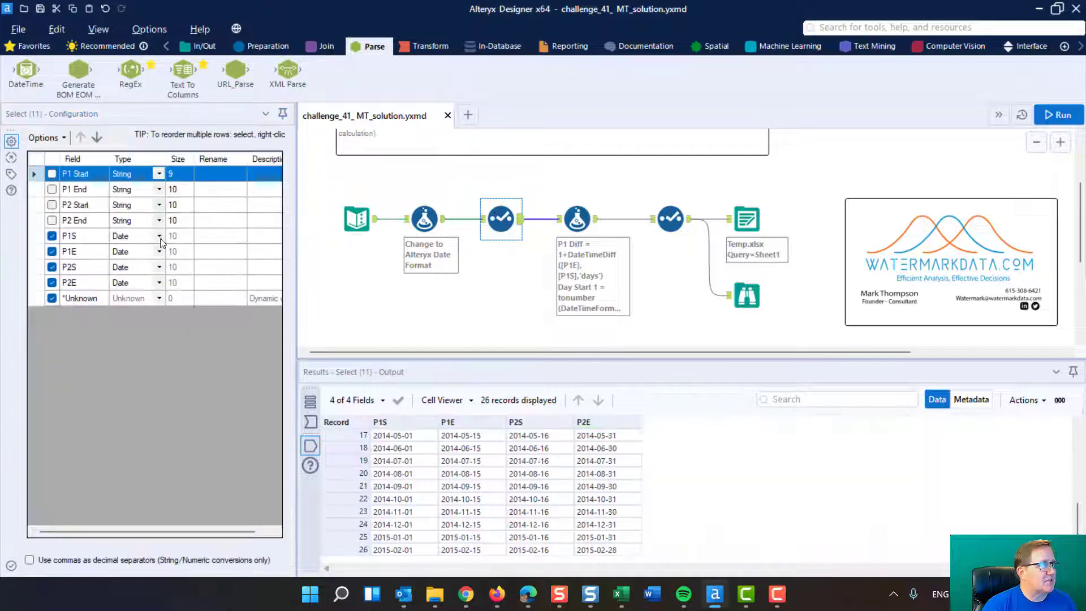
pyautogui.click(424, 219)
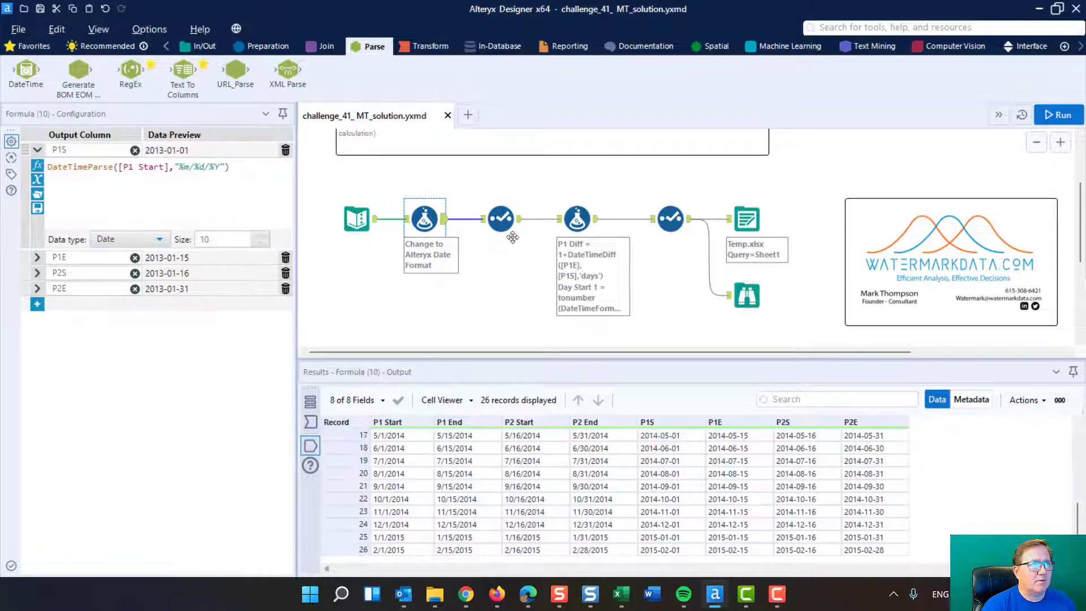
pyautogui.click(497, 218)
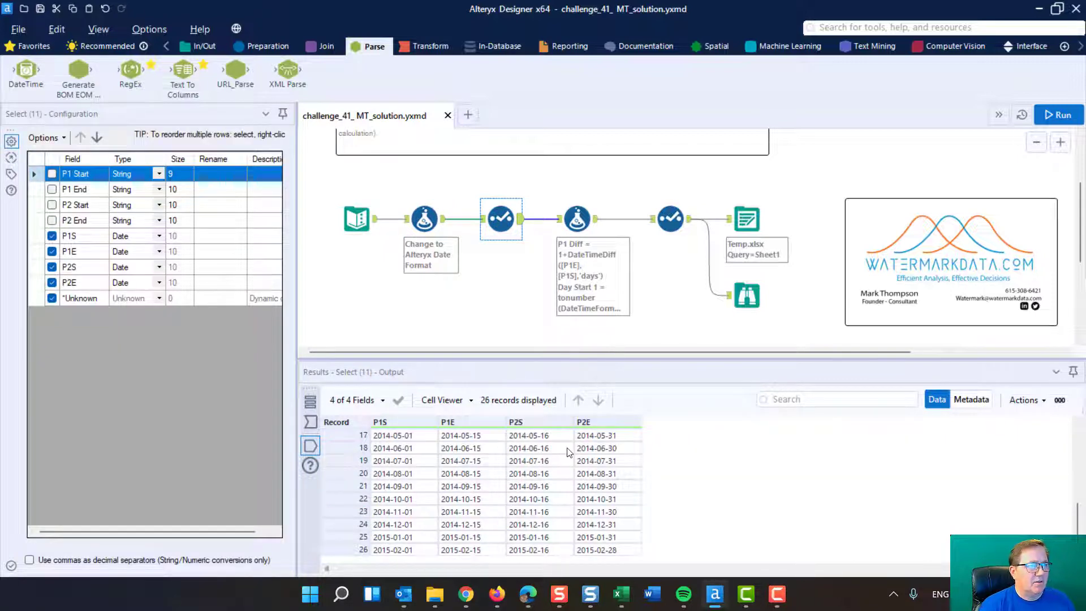
# Review the second Formula tool's output columns across the full width of the results table
pyautogui.click(576, 218)
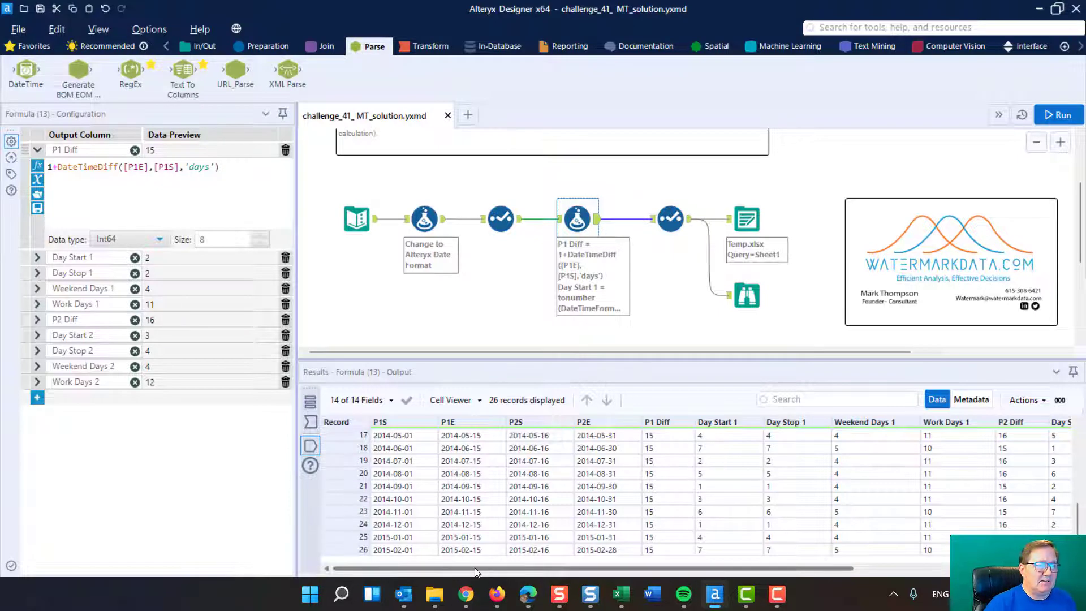
pyautogui.moveTo(473, 572); pyautogui.dragTo(548, 576)
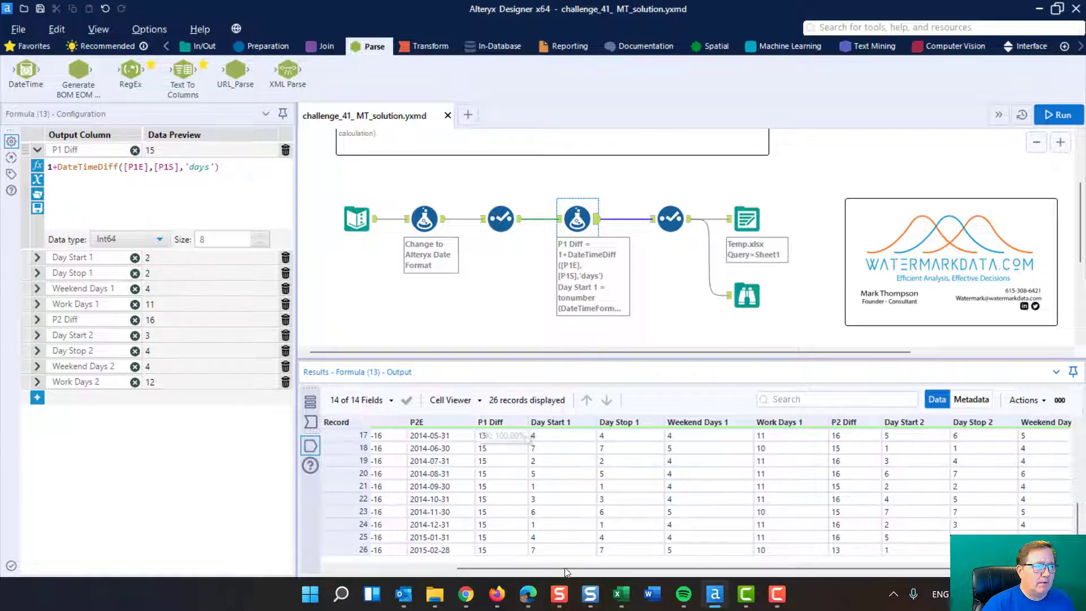
pyautogui.moveTo(566, 570); pyautogui.dragTo(443, 570)
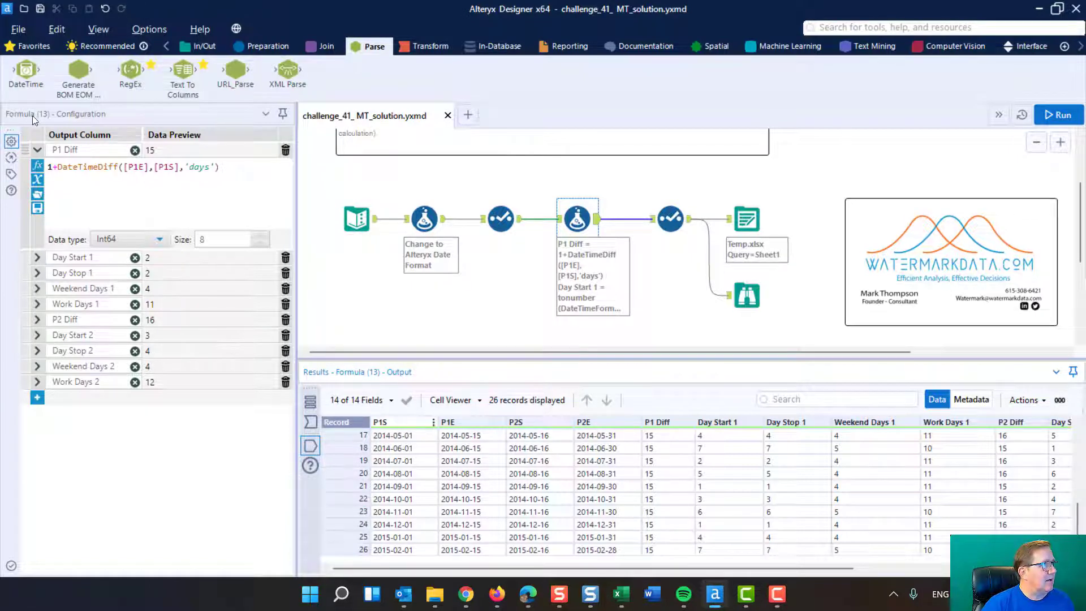
# Examine the P1 Diff and P2 Diff expressions, focusing on the DateTimeDiff function and its 'days' unit
pyautogui.click(38, 150)
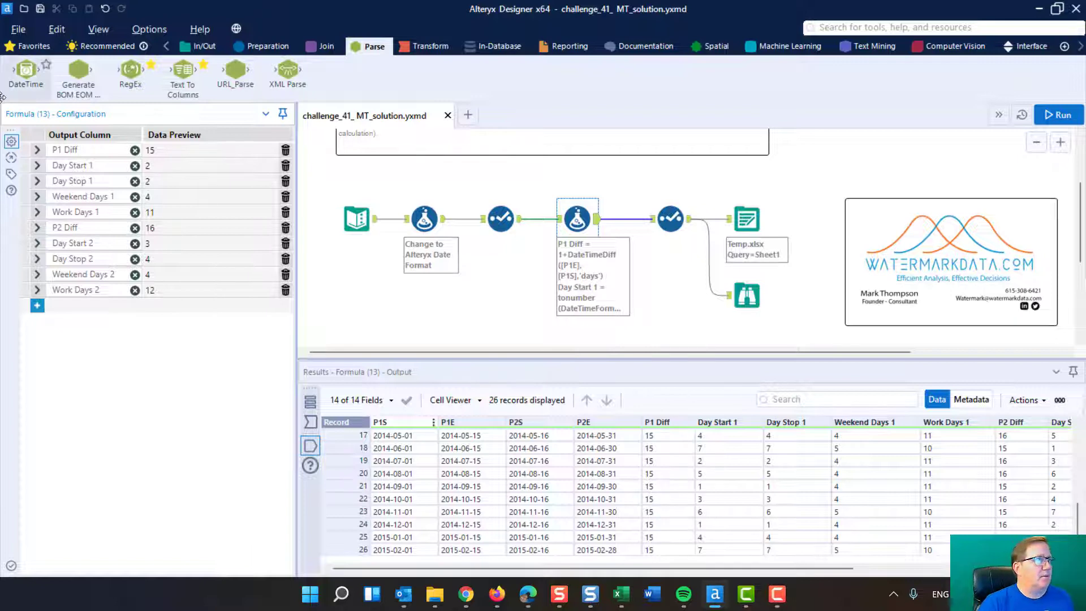
pyautogui.click(40, 151)
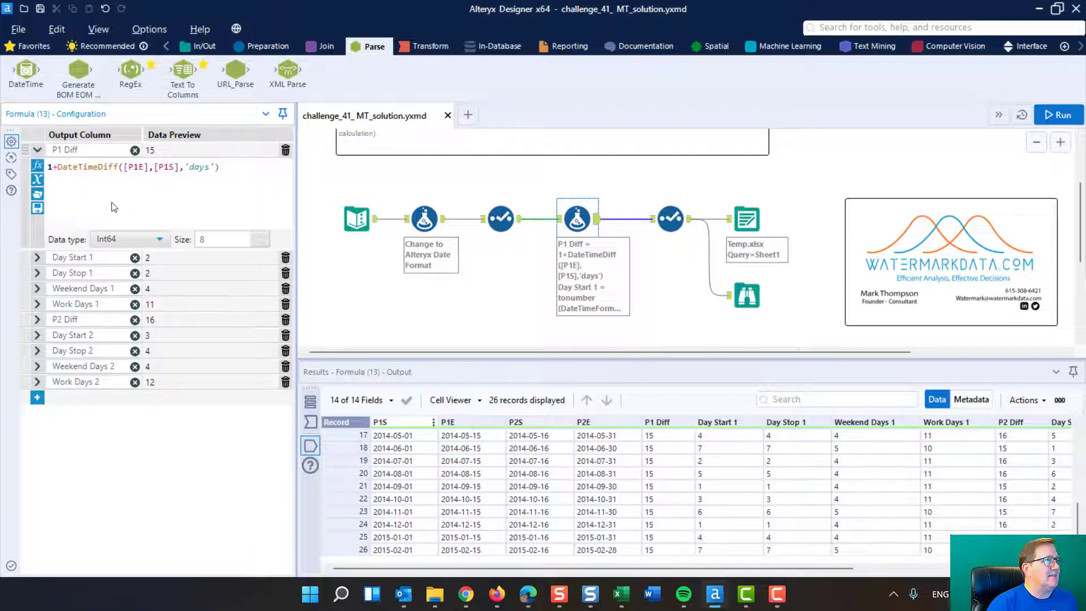
pyautogui.click(39, 320)
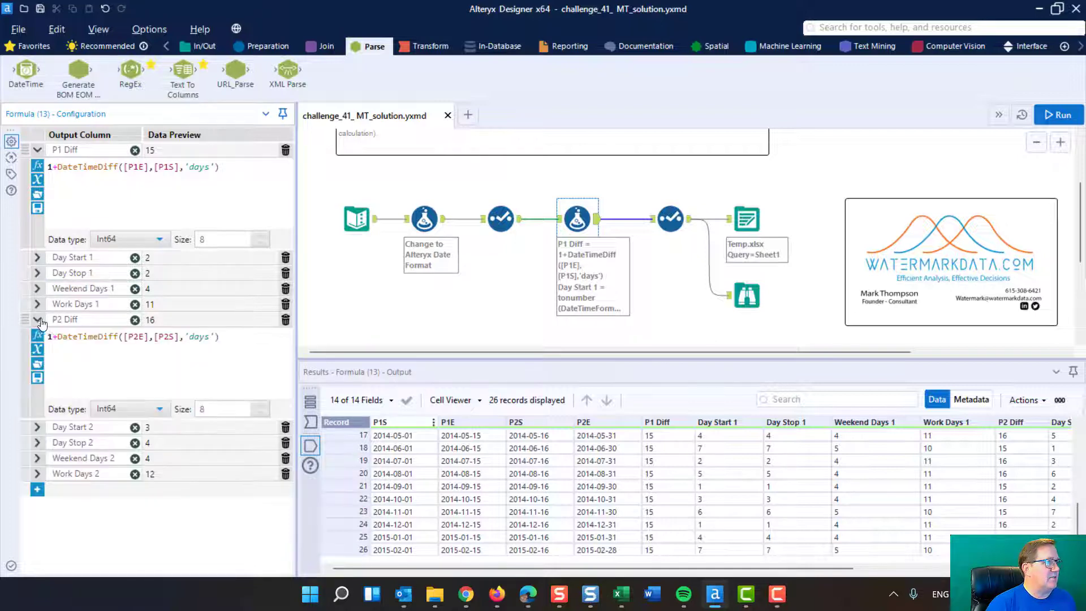
pyautogui.click(39, 151)
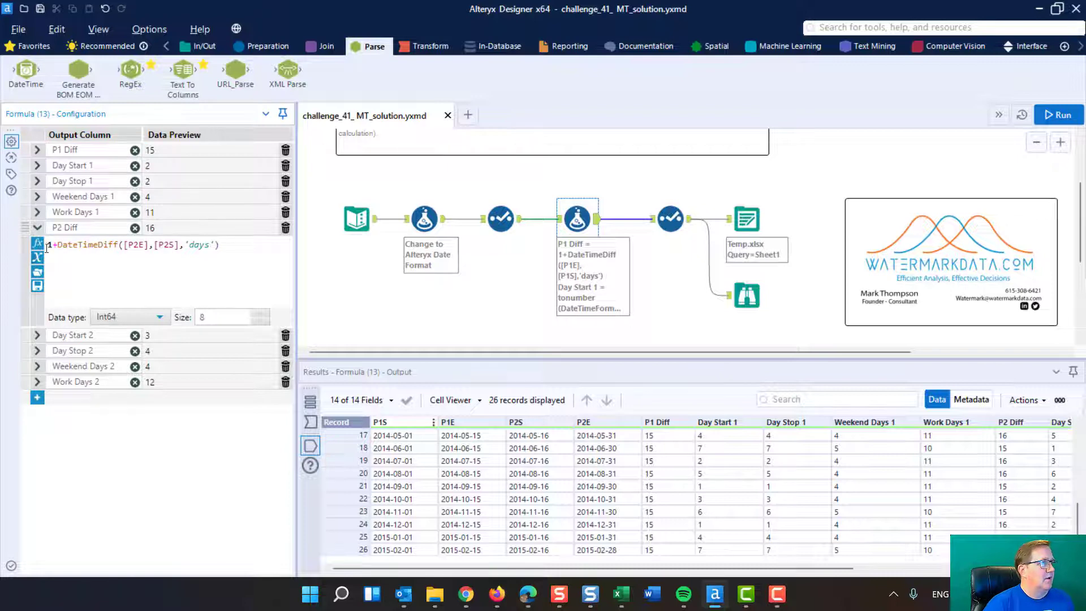
pyautogui.moveTo(59, 244); pyautogui.dragTo(146, 244)
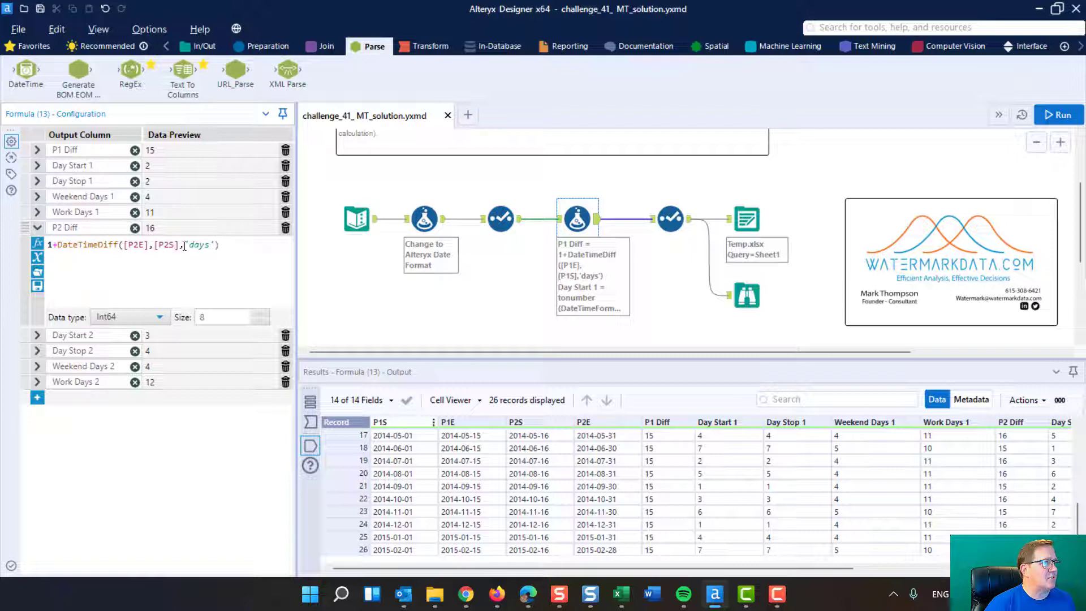
pyautogui.moveTo(185, 244); pyautogui.dragTo(216, 244)
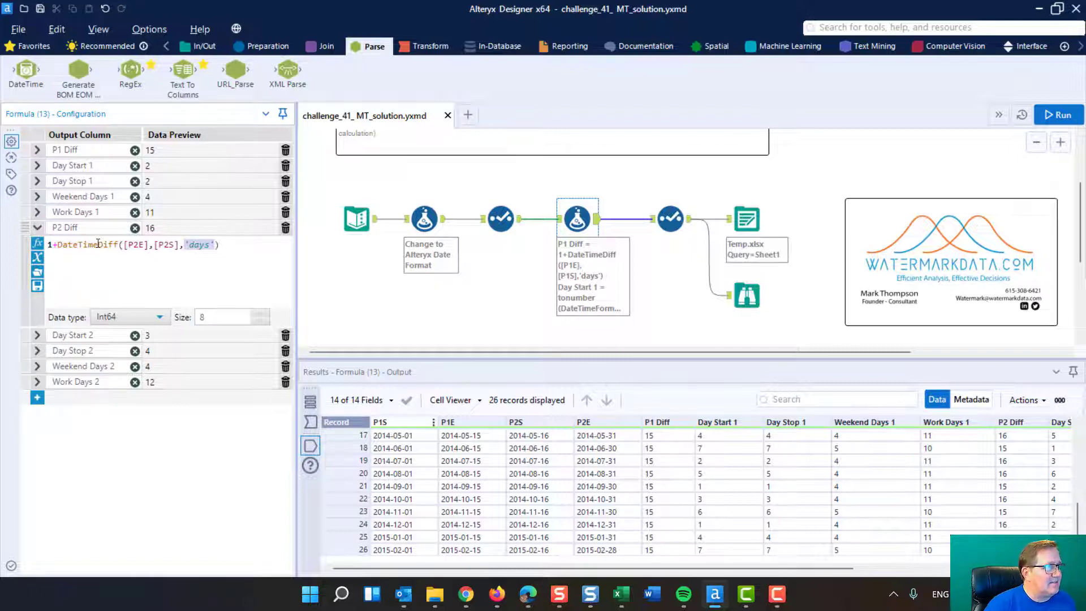
pyautogui.moveTo(98, 244); pyautogui.dragTo(117, 244)
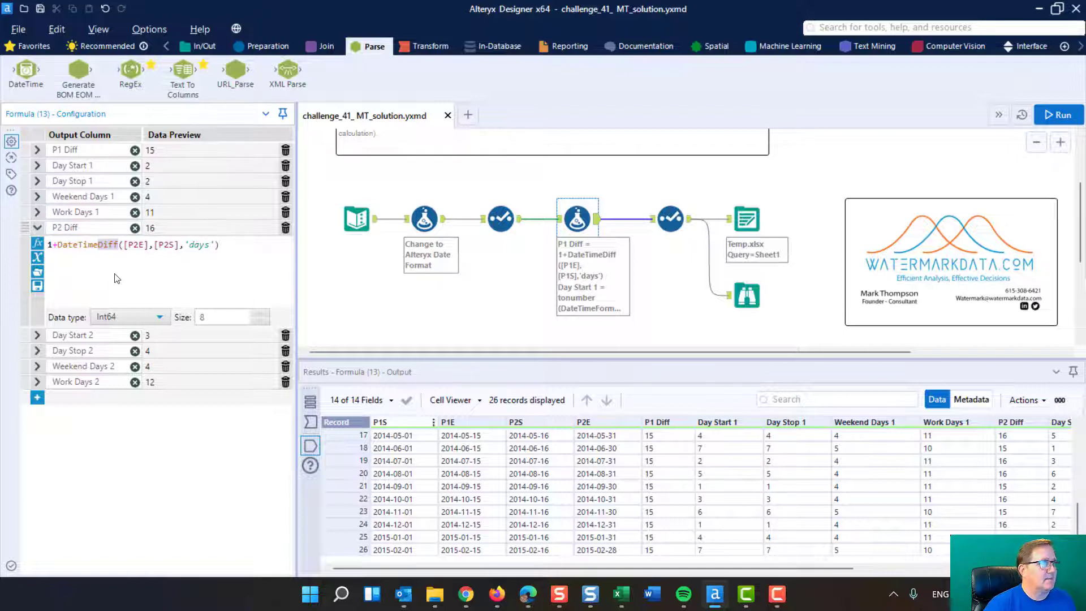
# Examine the Day Start 1 expression, focusing on the DateTimeFormat function, the P1S field and the %u specifier
pyautogui.click(38, 165)
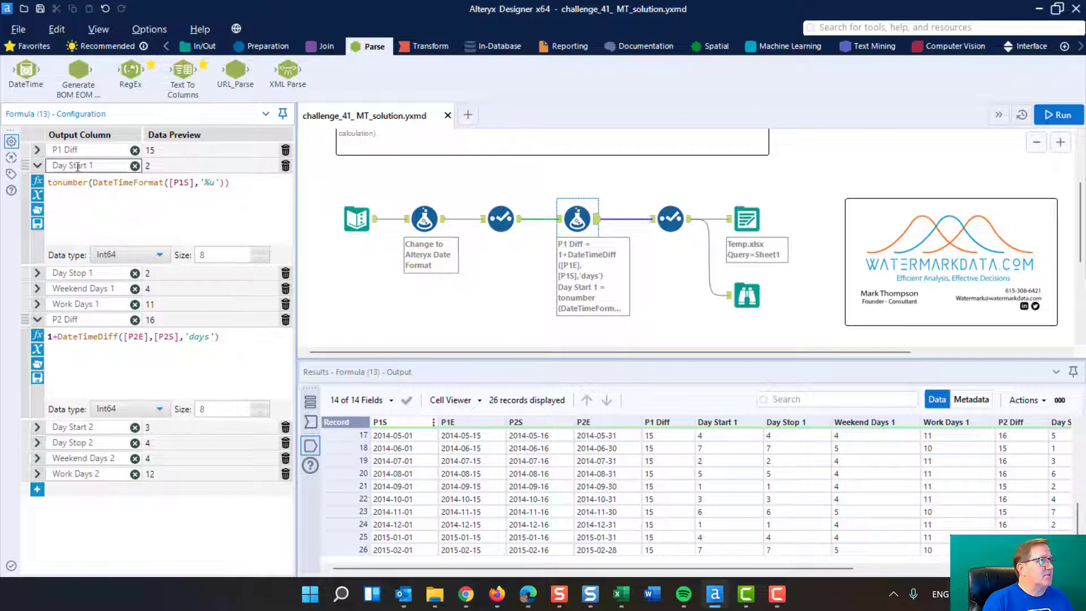
pyautogui.moveTo(94, 180); pyautogui.dragTo(168, 182)
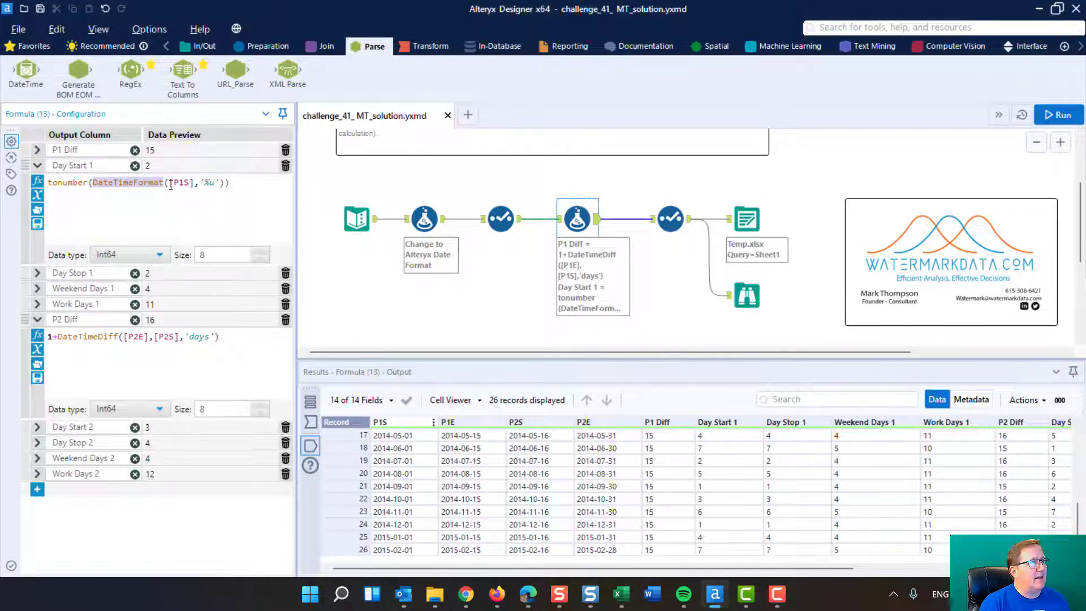
pyautogui.moveTo(169, 183); pyautogui.dragTo(187, 182)
pyautogui.click(208, 184)
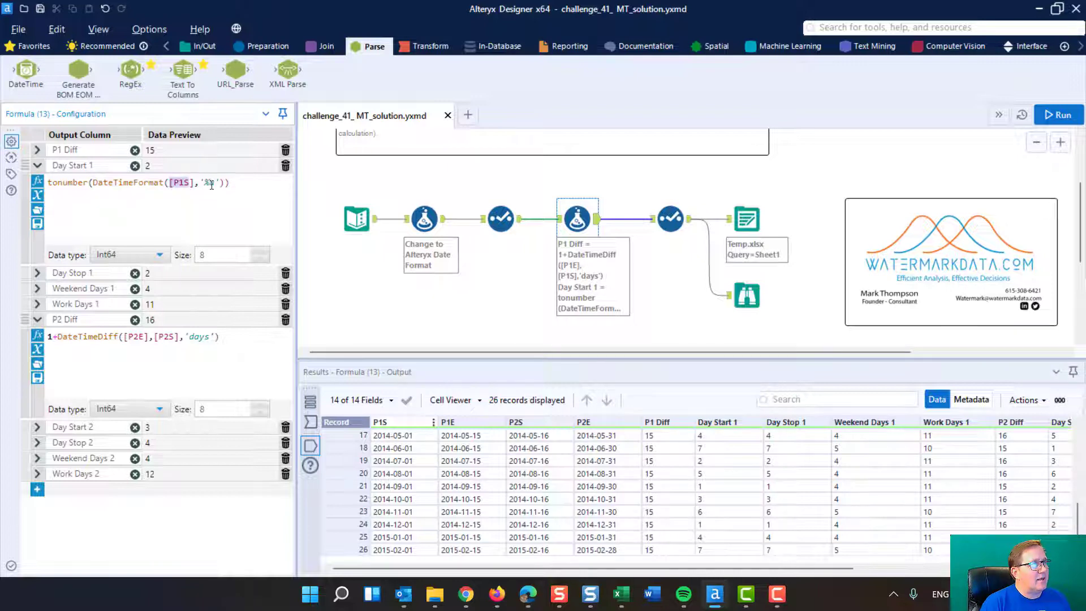
pyautogui.doubleClick(208, 183)
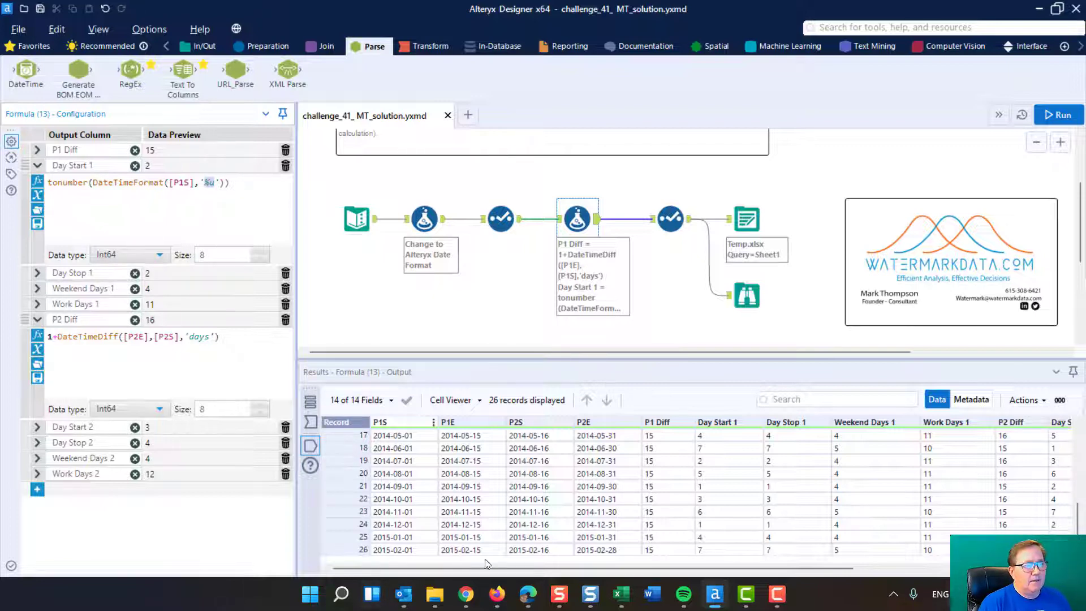
# Switch to the Edge browser showing the Alteryx Date/Time Functions help and close the royal teens article and the empty new tab
pyautogui.click(528, 594)
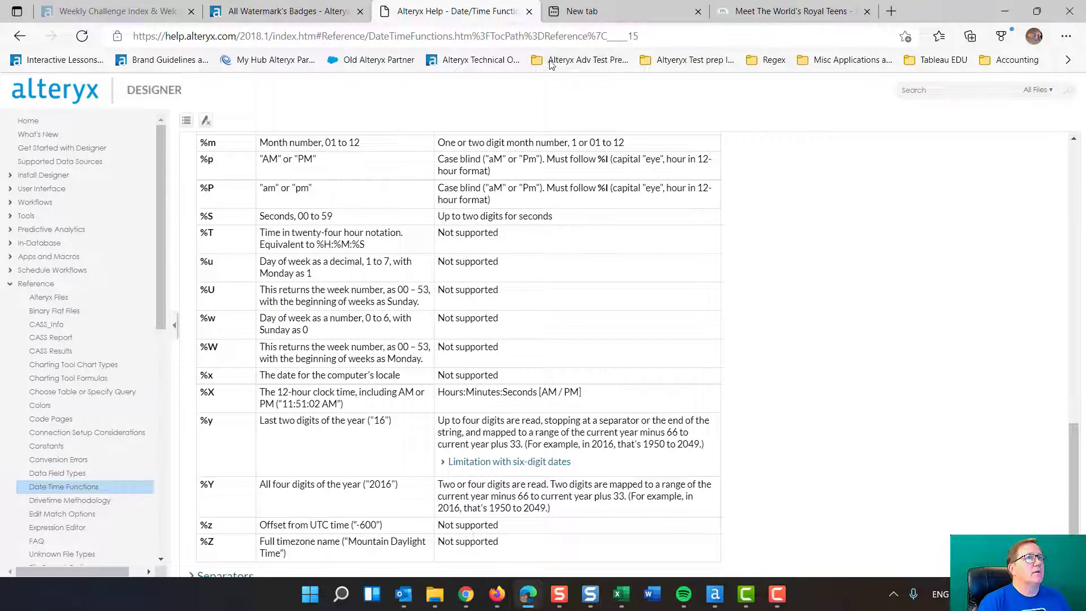
pyautogui.click(867, 11)
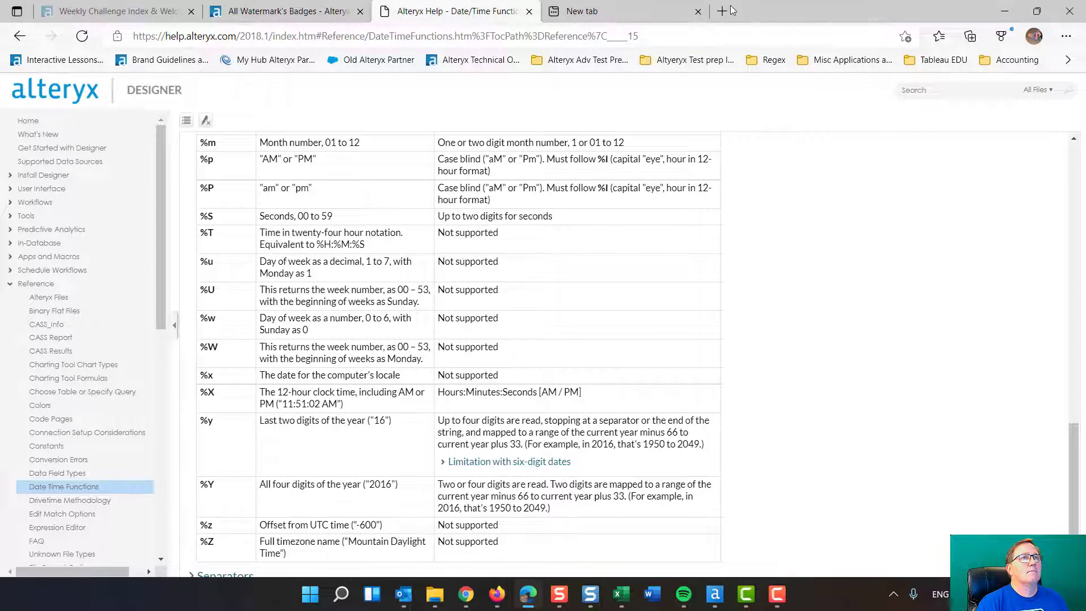
pyautogui.click(697, 12)
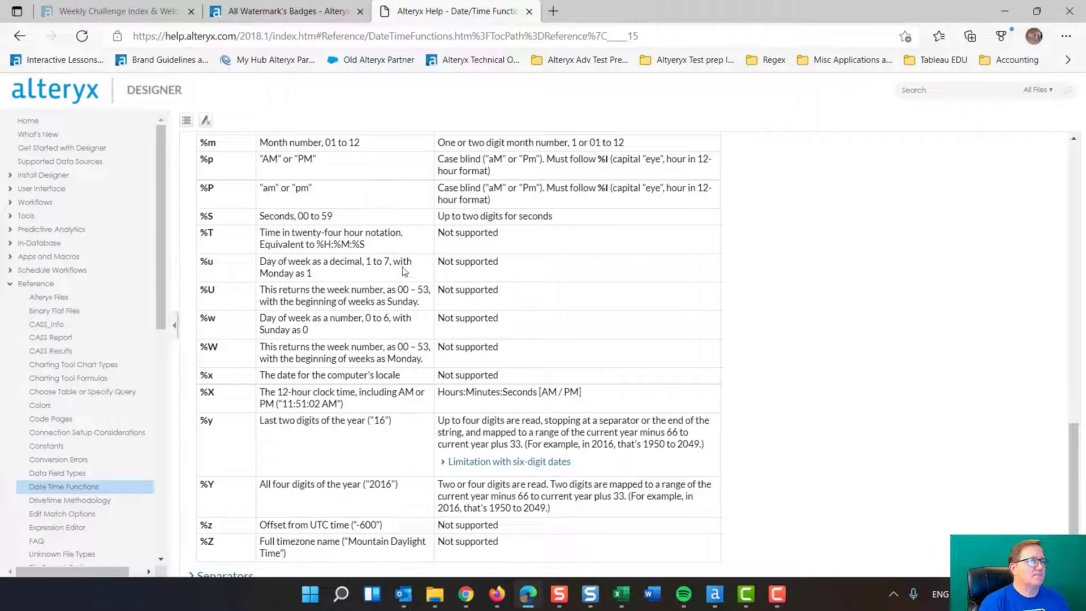
# Look up the %u specifier in the help page's format string table and check the DateTimeFormat and DateTimeParse column headings
pyautogui.scroll(15, 303, 266)
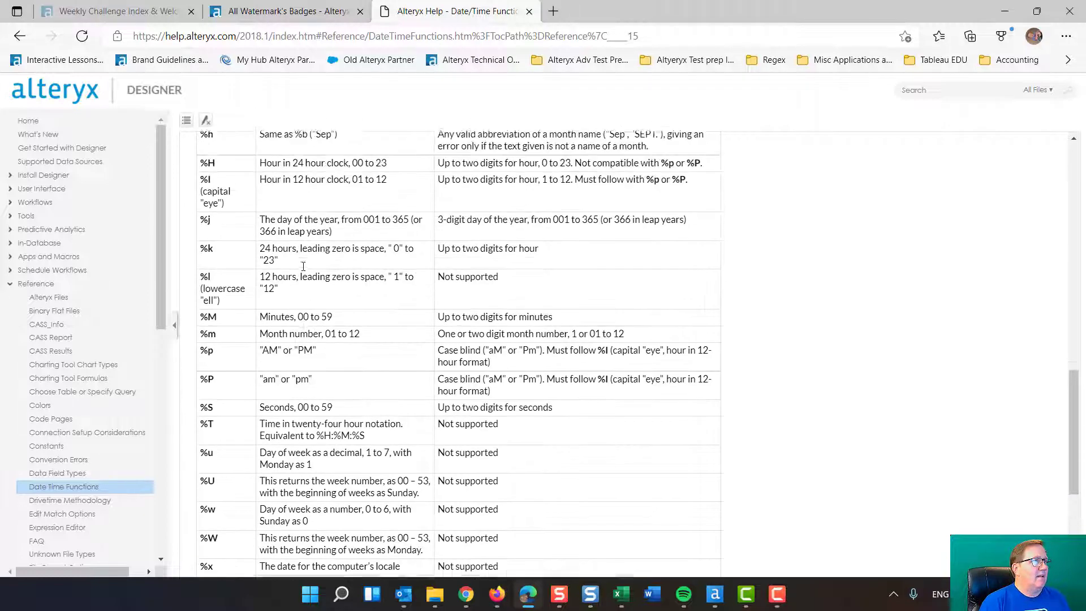
pyautogui.scroll(-5, 303, 266)
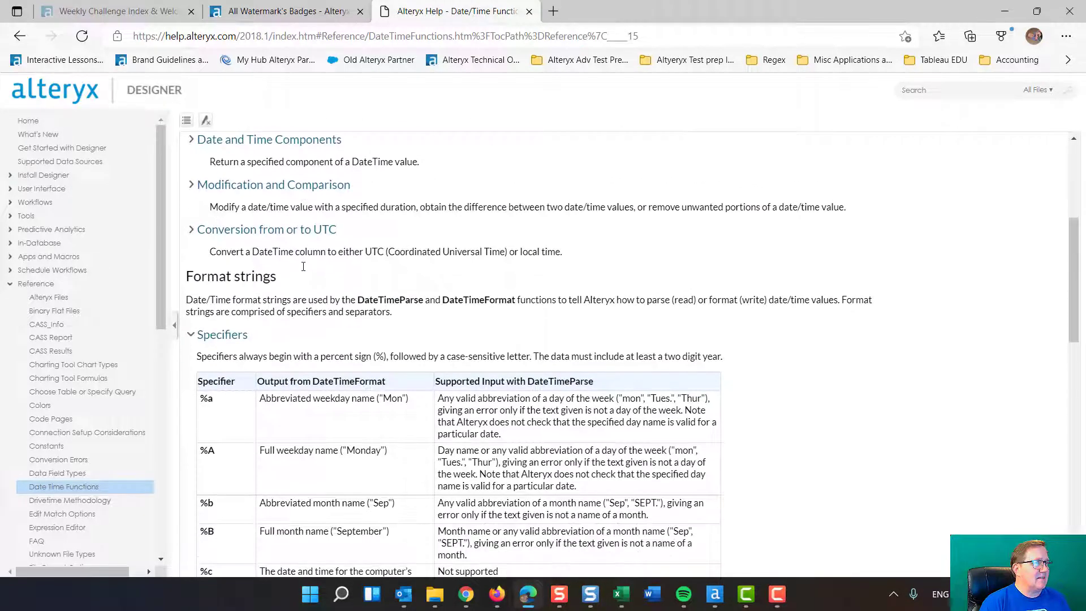
pyautogui.scroll(-10, 304, 270)
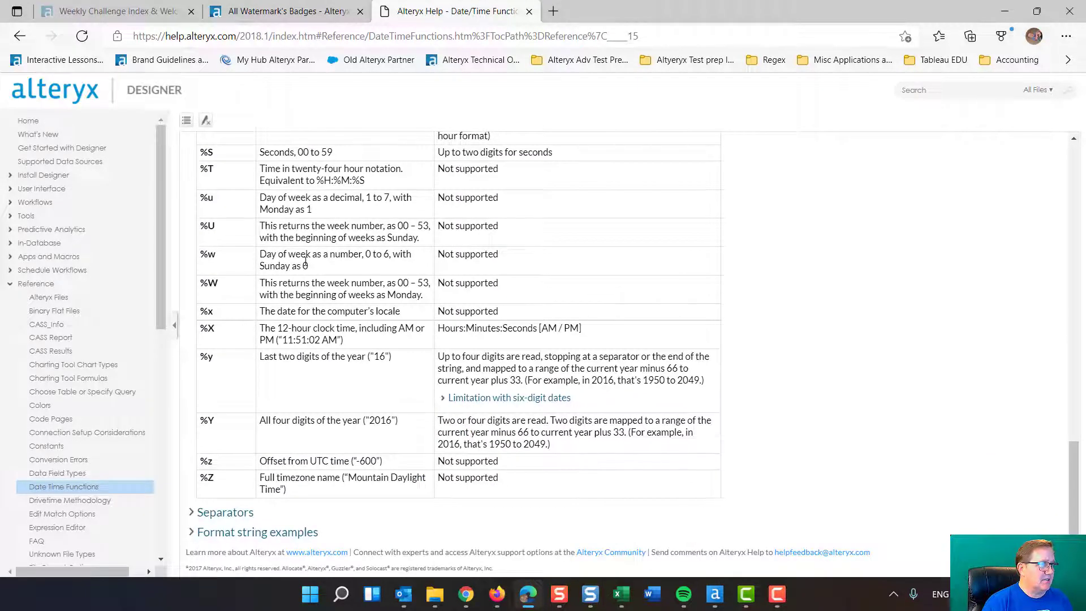
pyautogui.scroll(2, 305, 264)
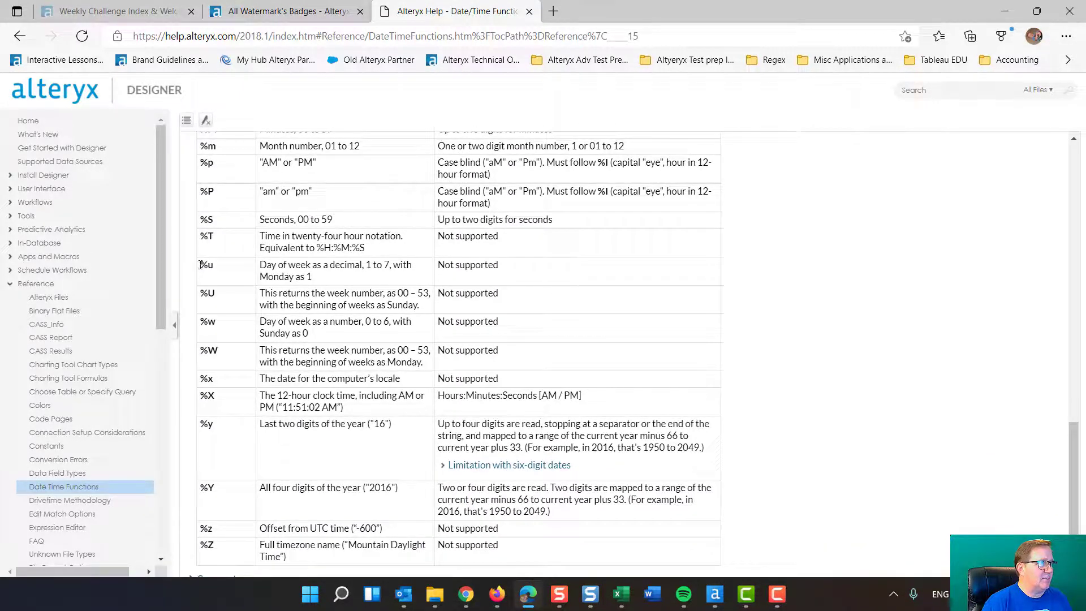
pyautogui.moveTo(202, 265); pyautogui.dragTo(342, 281)
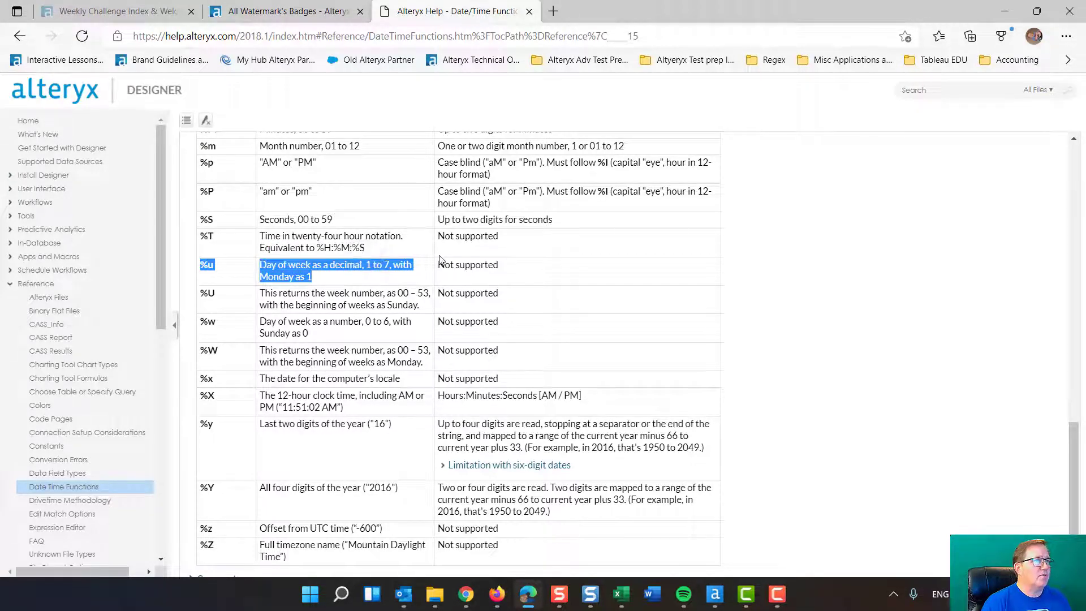
pyautogui.scroll(5, 439, 256)
pyautogui.scroll(5, 439, 255)
pyautogui.scroll(-3, 311, 187)
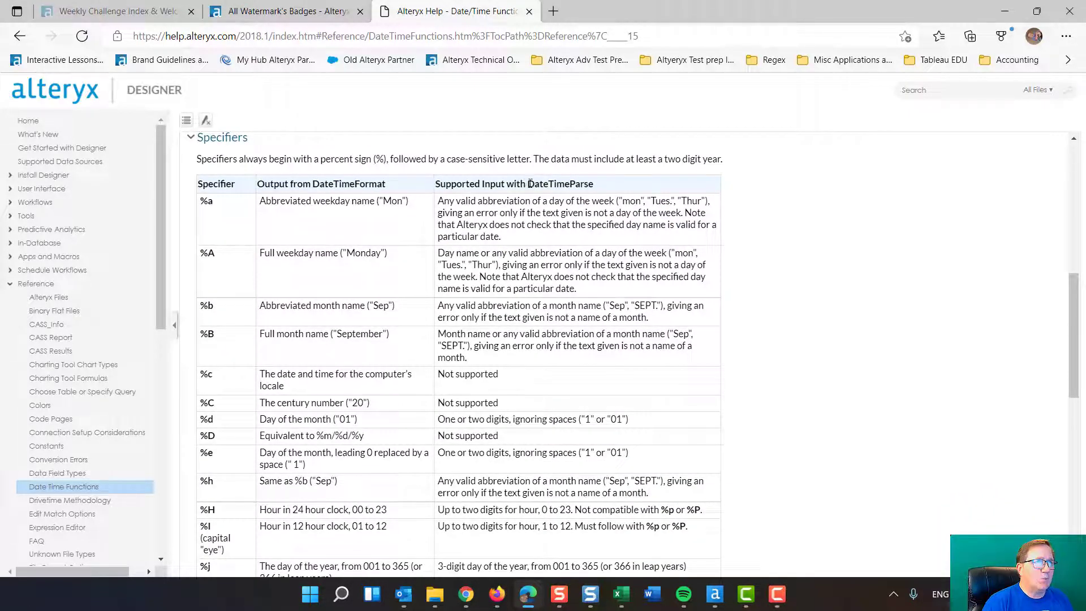
# Compare the DateTimeParse and DateTimeFormat column headings in the Specifiers table and check the entries down to %u
pyautogui.moveTo(529, 183); pyautogui.dragTo(599, 185)
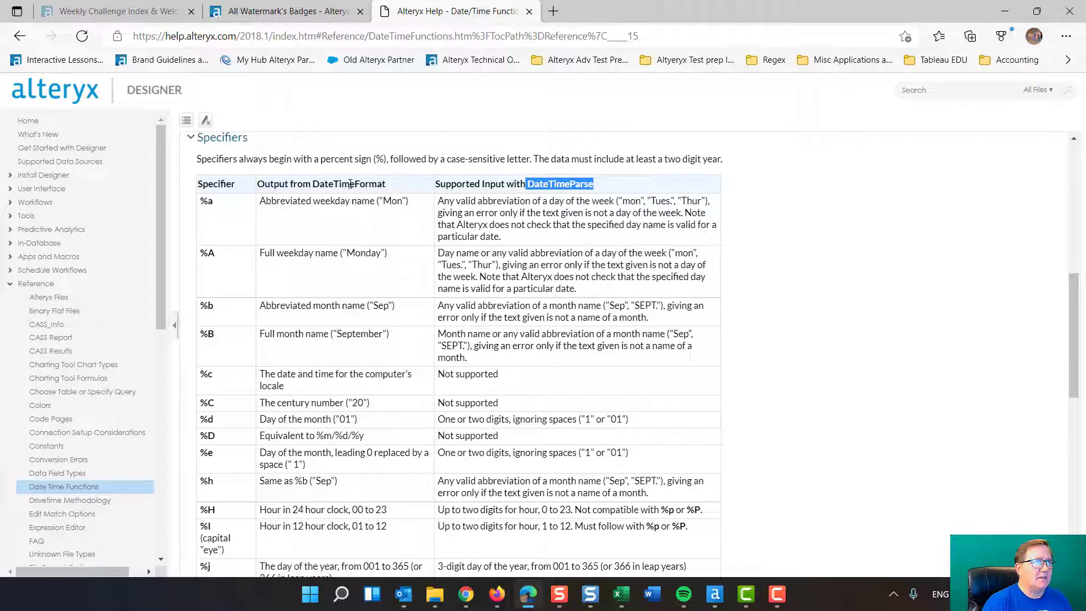
pyautogui.moveTo(315, 184); pyautogui.dragTo(396, 186)
pyautogui.scroll(-2, 342, 303)
pyautogui.scroll(-5, 342, 302)
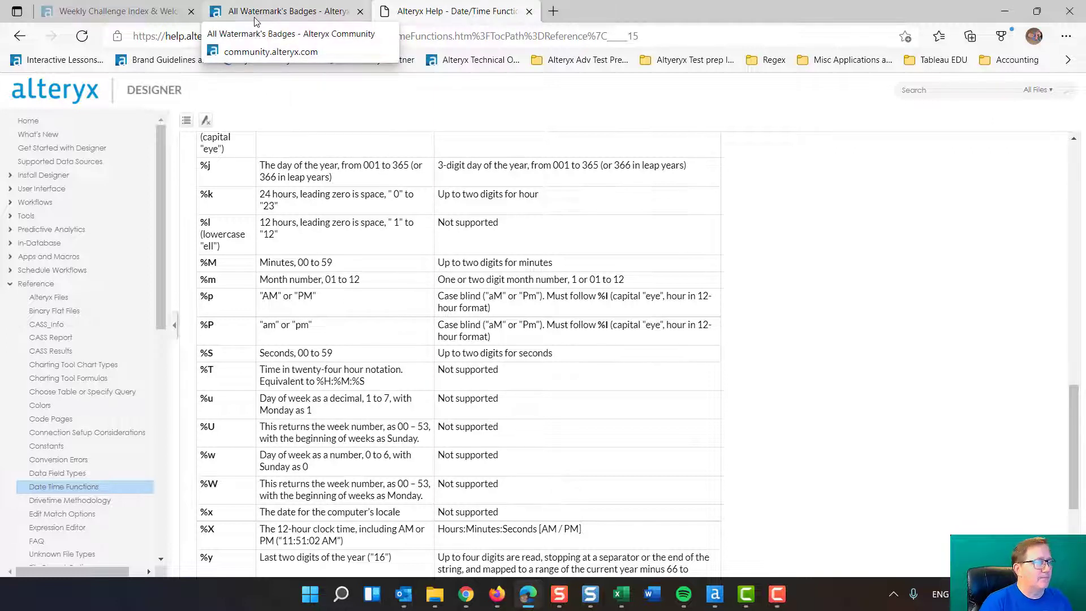
# Switch back to Alteryx Designer and compare the Day Stop 1 and Day Start 1 expressions, focusing on DateTimeFormat and tonumber, leaving both collapsed
pyautogui.click(715, 594)
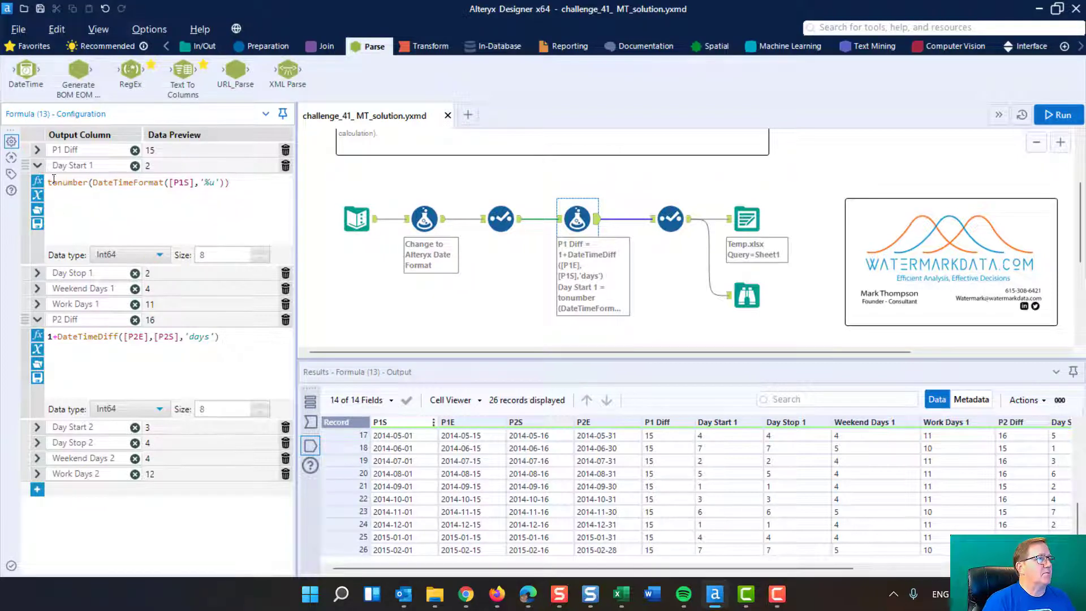
pyautogui.click(37, 165)
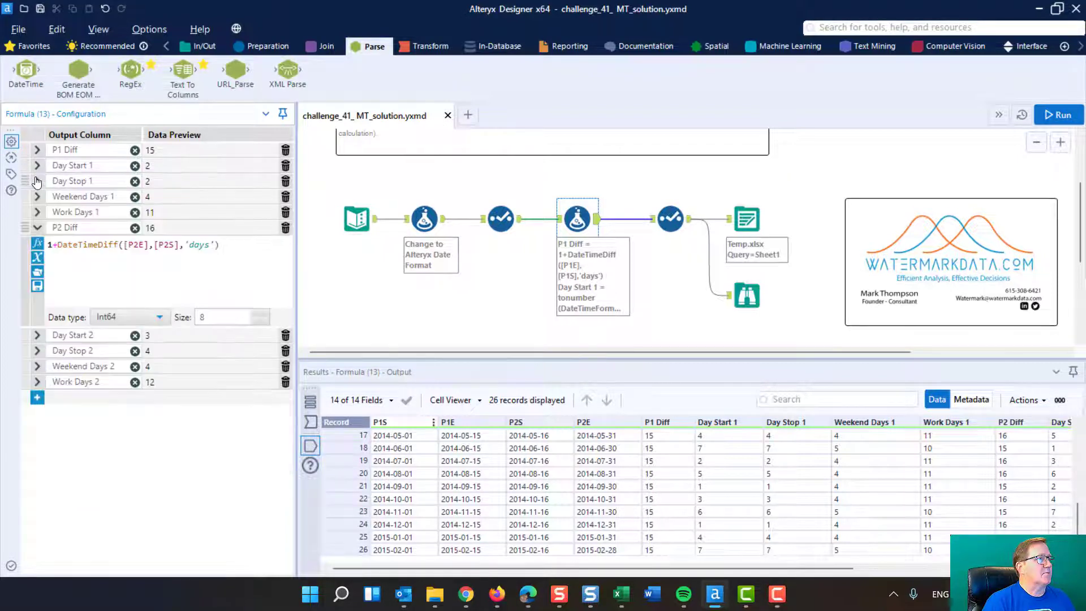
pyautogui.click(37, 181)
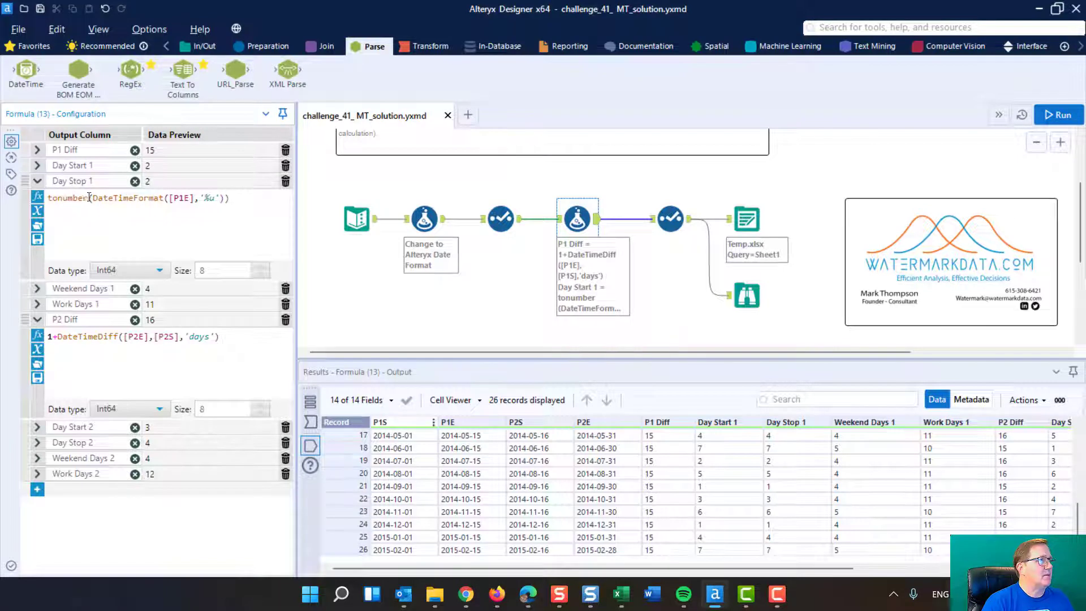
pyautogui.moveTo(90, 197); pyautogui.dragTo(223, 196)
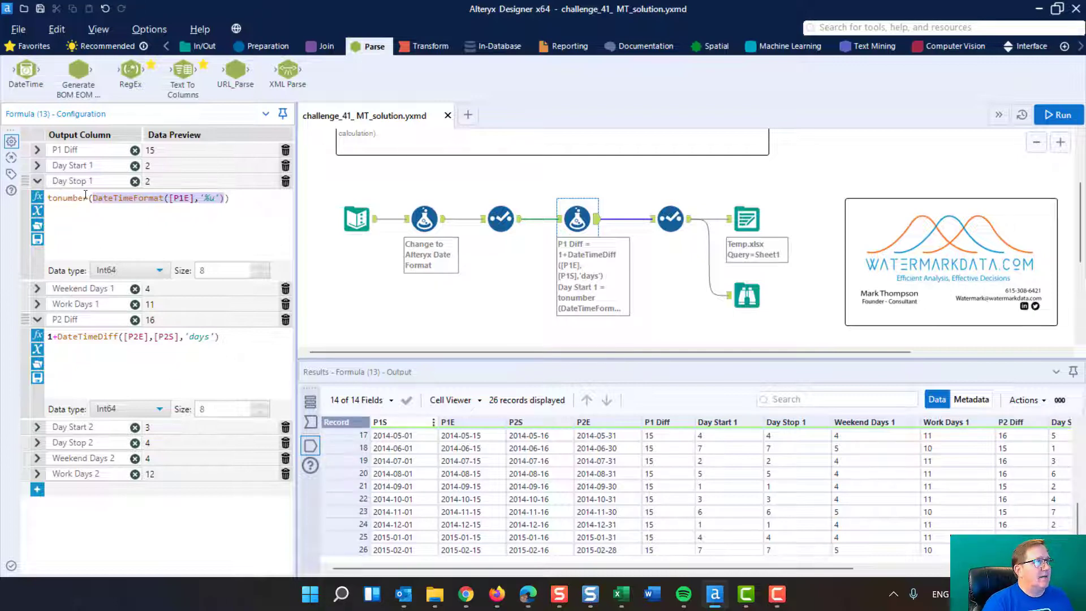
pyautogui.moveTo(87, 197); pyautogui.dragTo(48, 198)
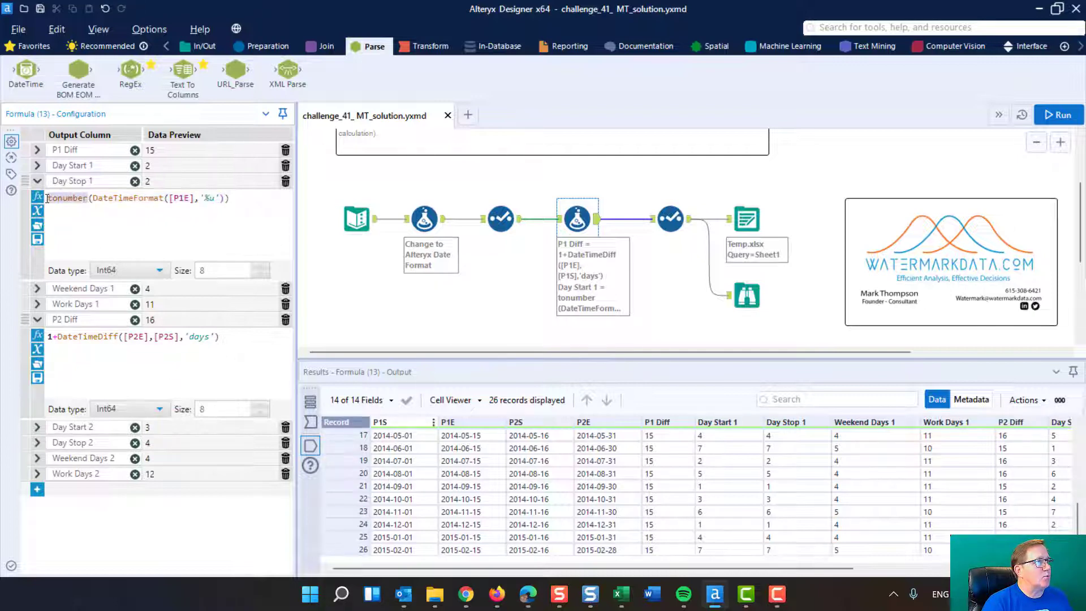
pyautogui.click(37, 165)
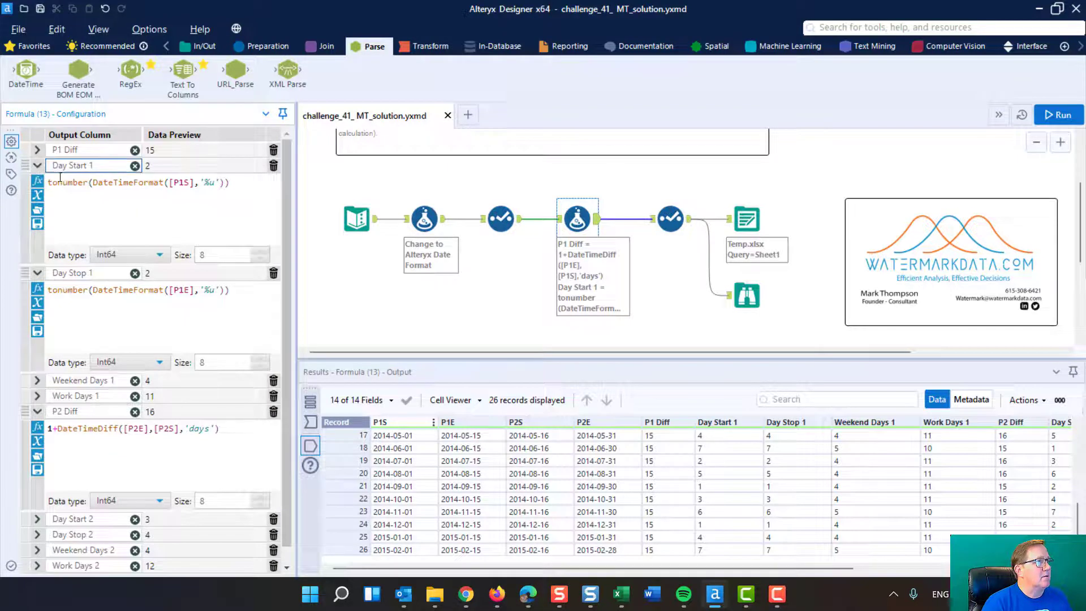
pyautogui.click(37, 166)
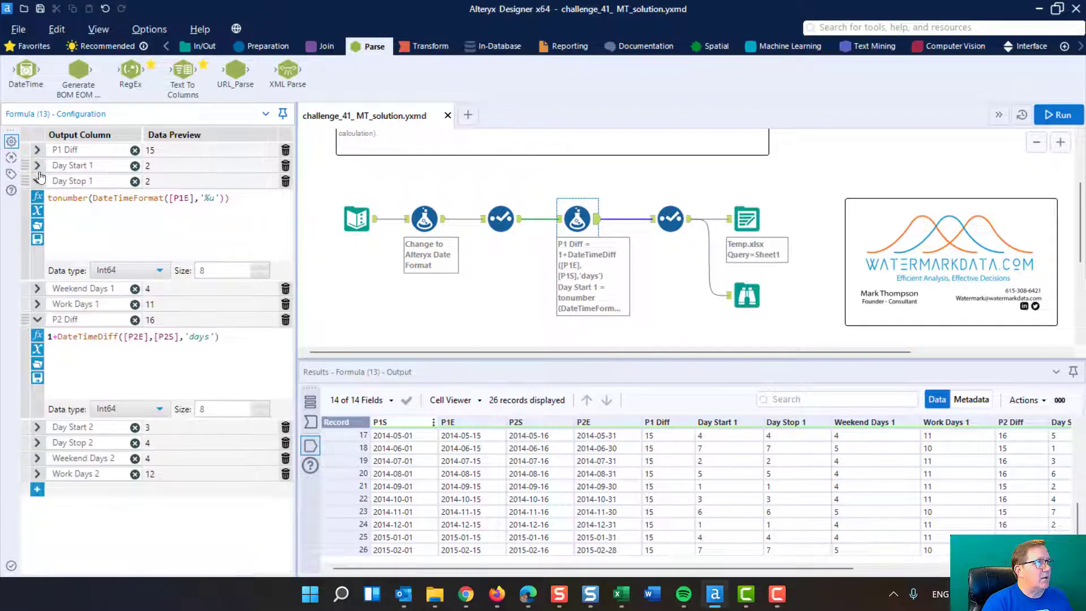
pyautogui.click(38, 179)
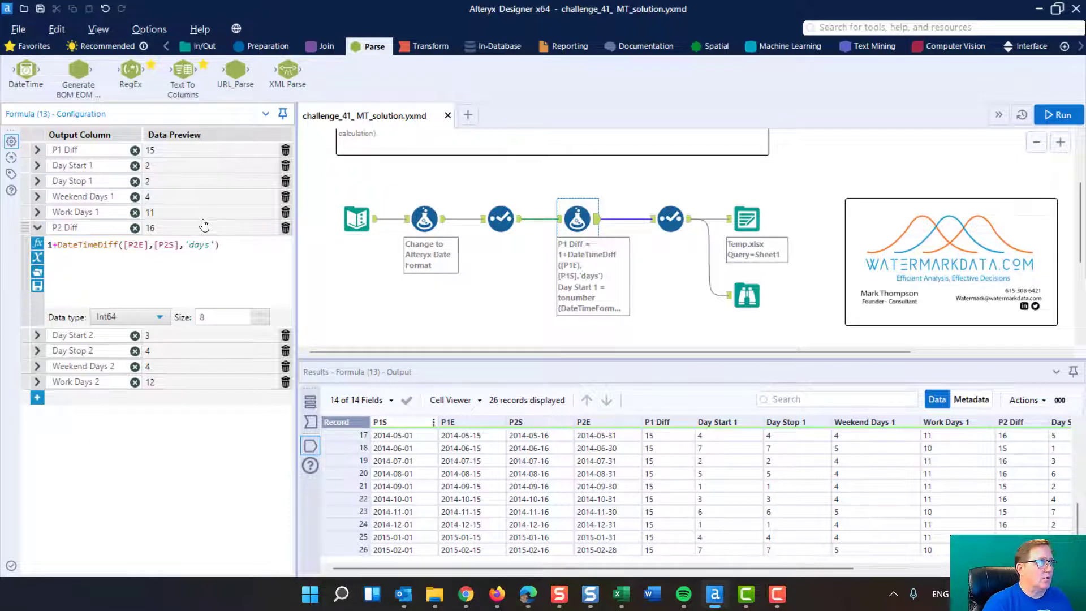
# Expand the Weekend Days 1 expression, collapse P2 Diff, and examine the full IF/ELSEIF logic
pyautogui.click(38, 197)
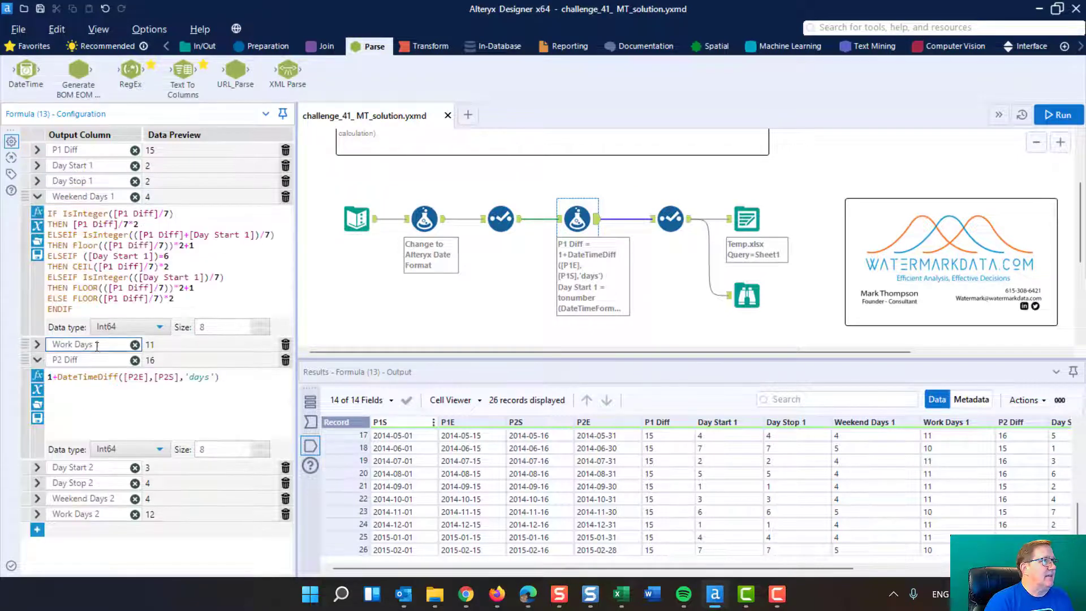
pyautogui.click(37, 360)
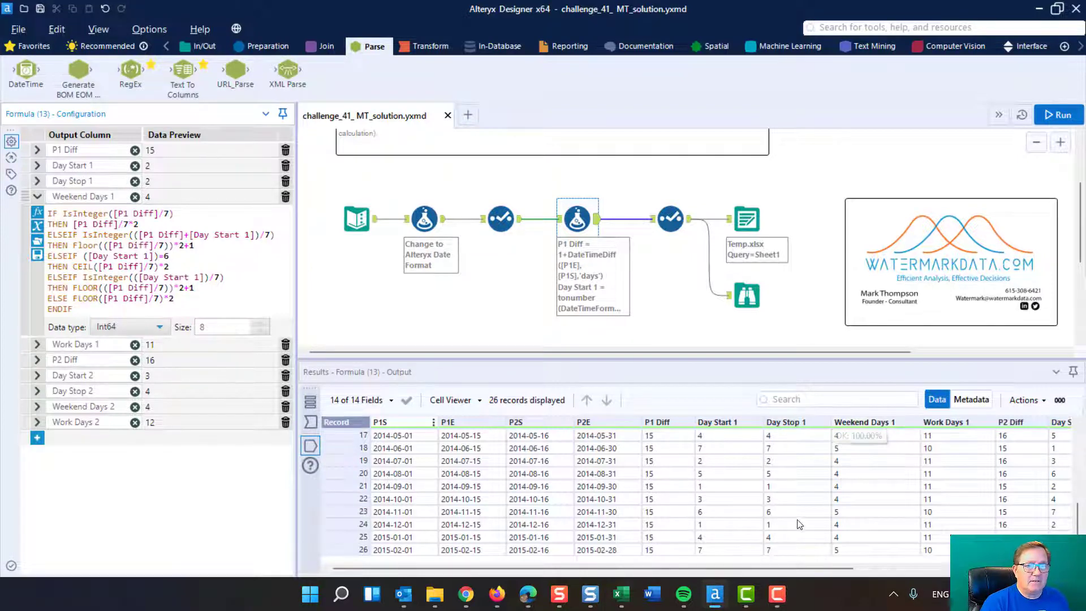
pyautogui.moveTo(771, 568)
pyautogui.mouseDown()
pyautogui.moveTo(982, 556)
pyautogui.moveTo(778, 560)
pyautogui.mouseUp()
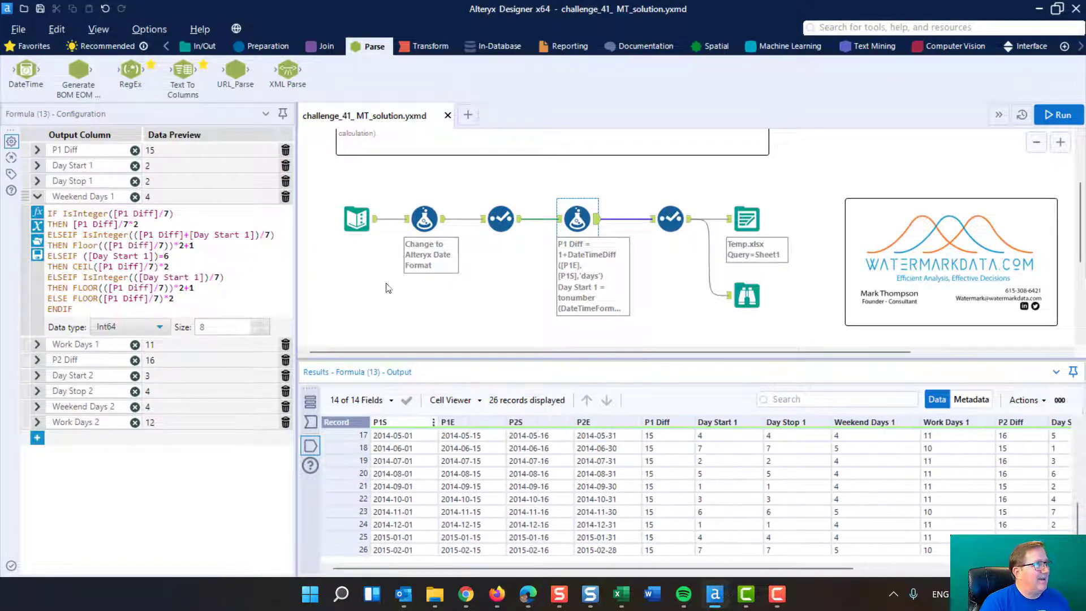
pyautogui.moveTo(48, 214); pyautogui.dragTo(73, 310)
# Expand the Work Days 2 and Weekend Days 2 expressions and compare the Weekend Days 2 logic with Weekend Days 1
pyautogui.click(37, 423)
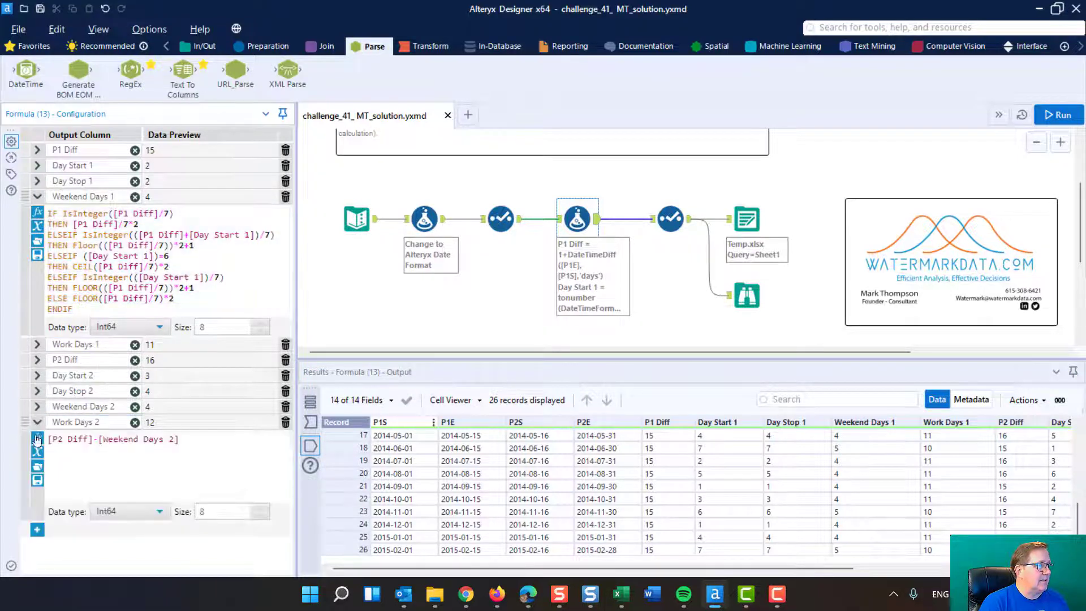
pyautogui.click(37, 406)
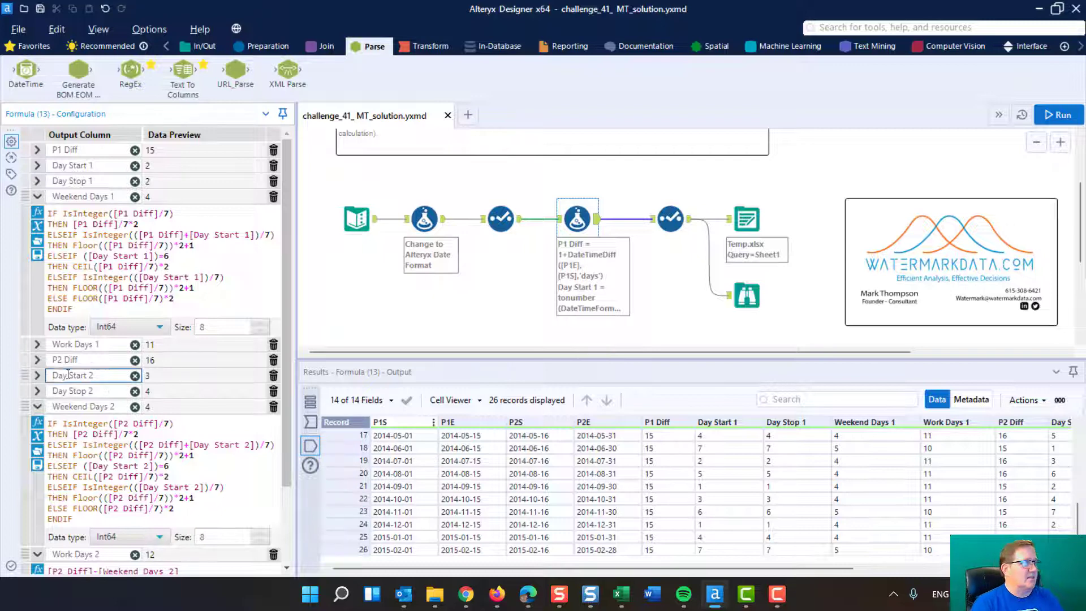
pyautogui.moveTo(48, 421); pyautogui.dragTo(90, 521)
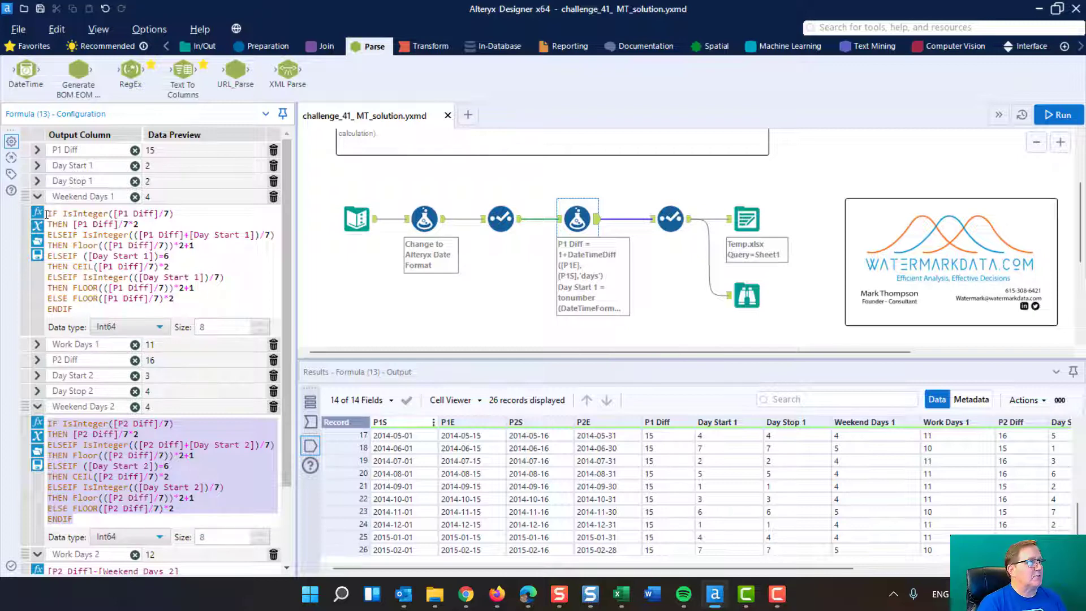
pyautogui.moveTo(50, 214); pyautogui.dragTo(77, 309)
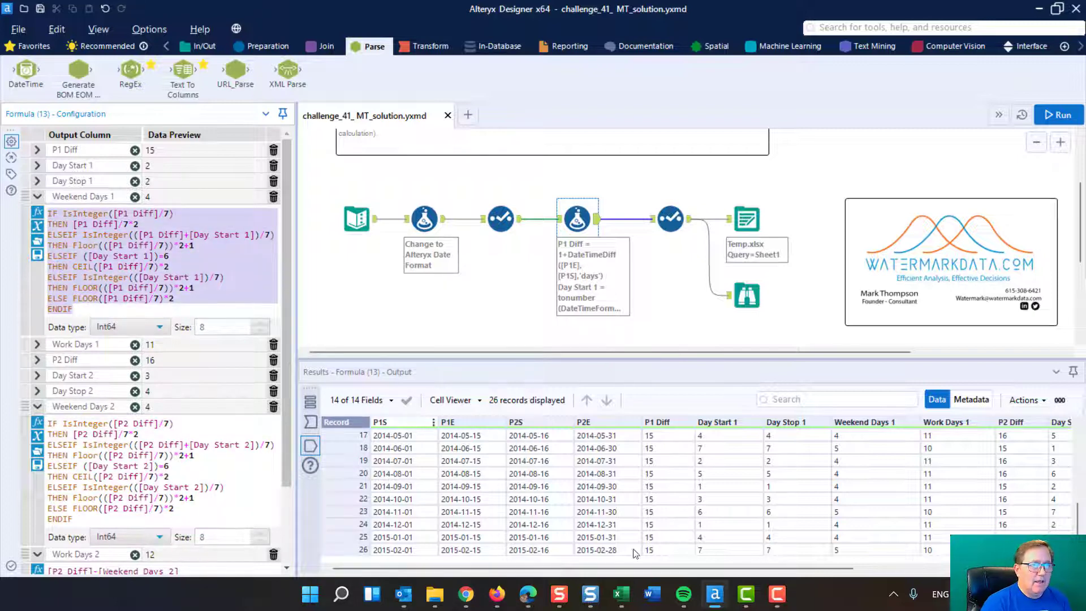
# Examine the second-period result columns from P2 Diff to Work Days 2 and highlight record 2
pyautogui.click(635, 569)
pyautogui.moveTo(636, 568); pyautogui.dragTo(763, 569)
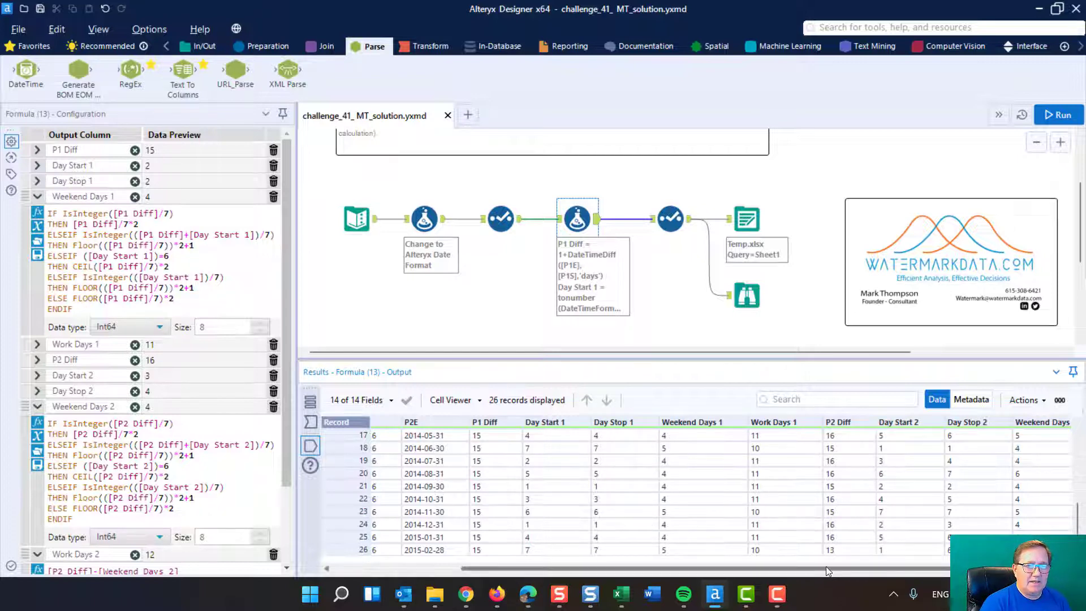
pyautogui.moveTo(826, 567); pyautogui.dragTo(902, 567)
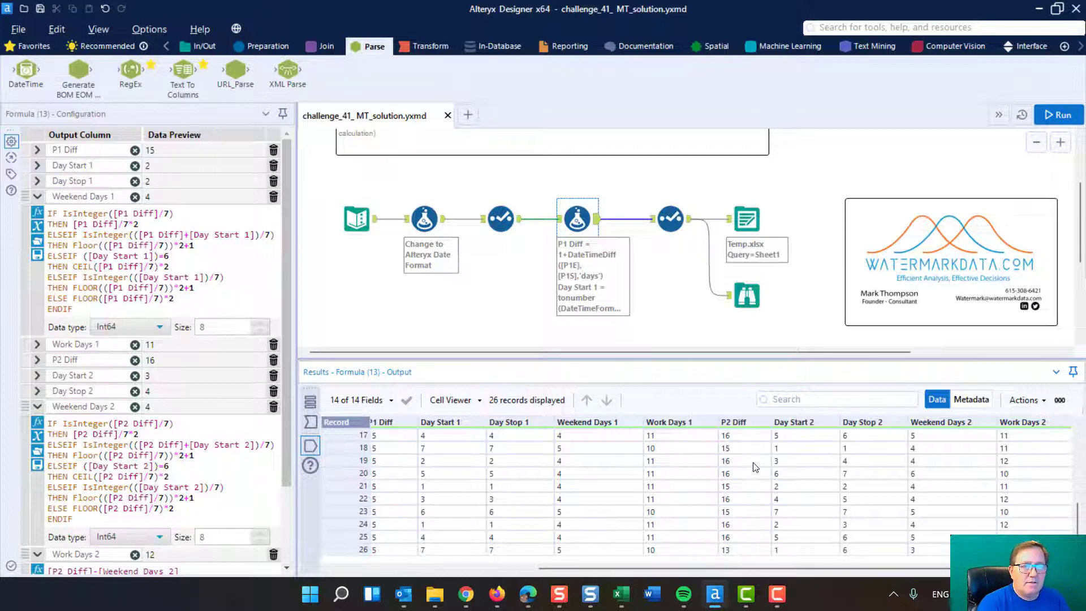
pyautogui.scroll(5, 754, 464)
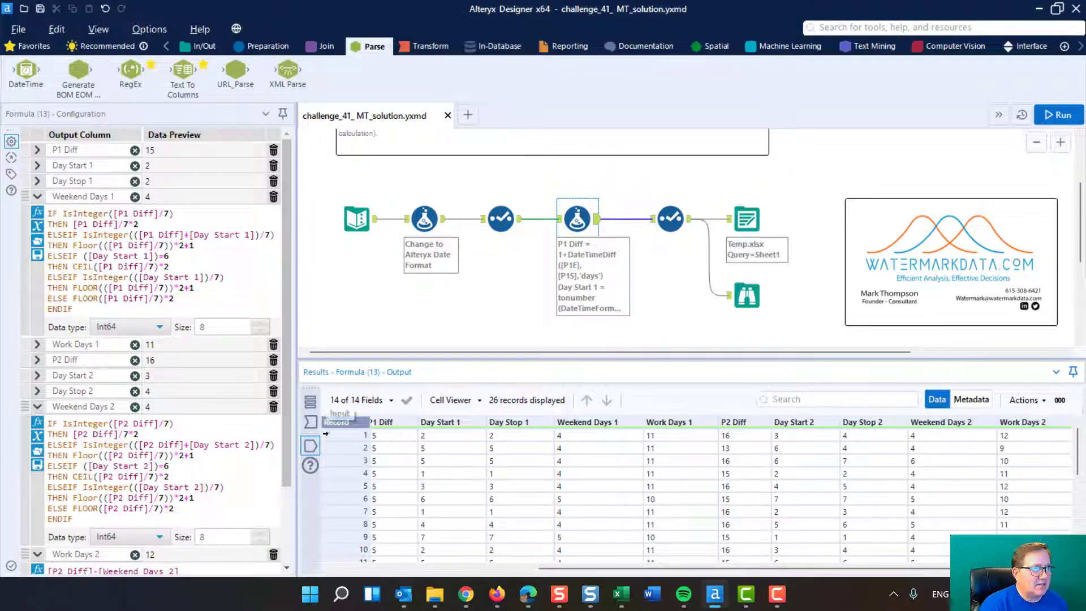
pyautogui.click(340, 447)
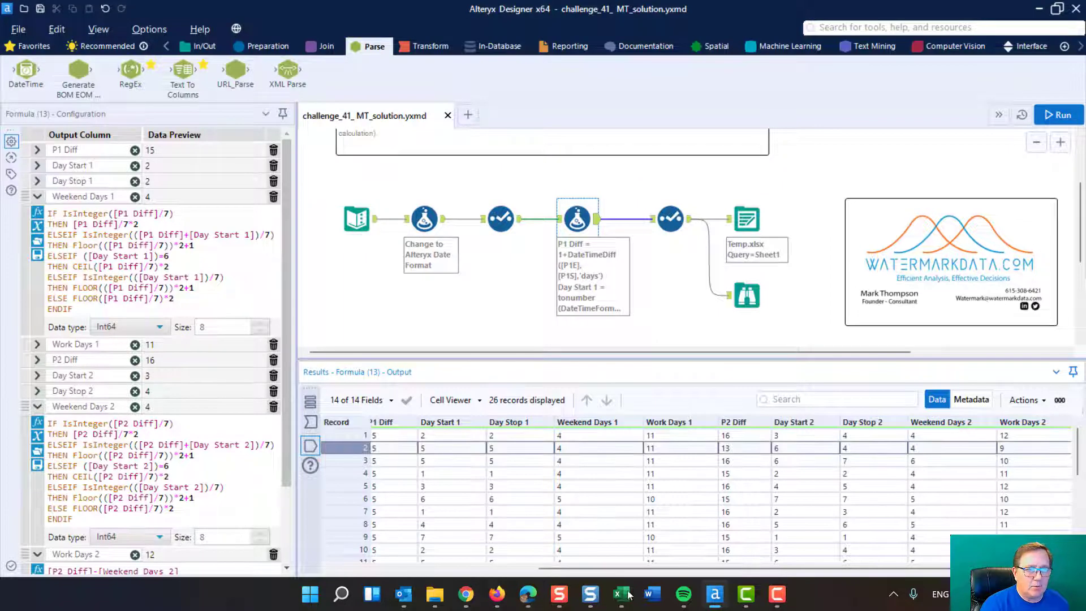
pyautogui.moveTo(629, 593)
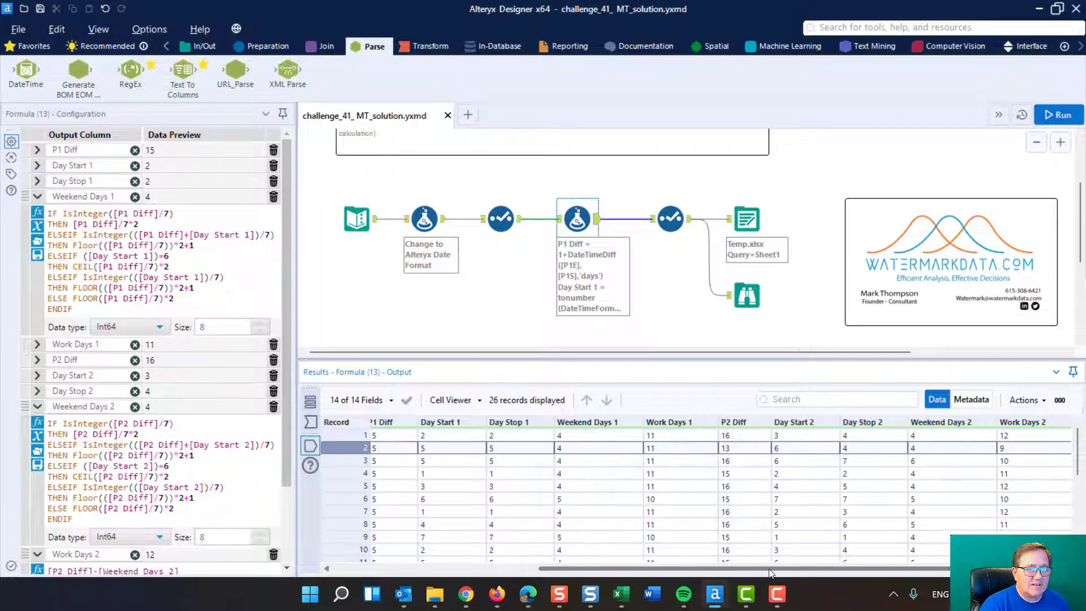
pyautogui.moveTo(770, 569); pyautogui.dragTo(852, 577)
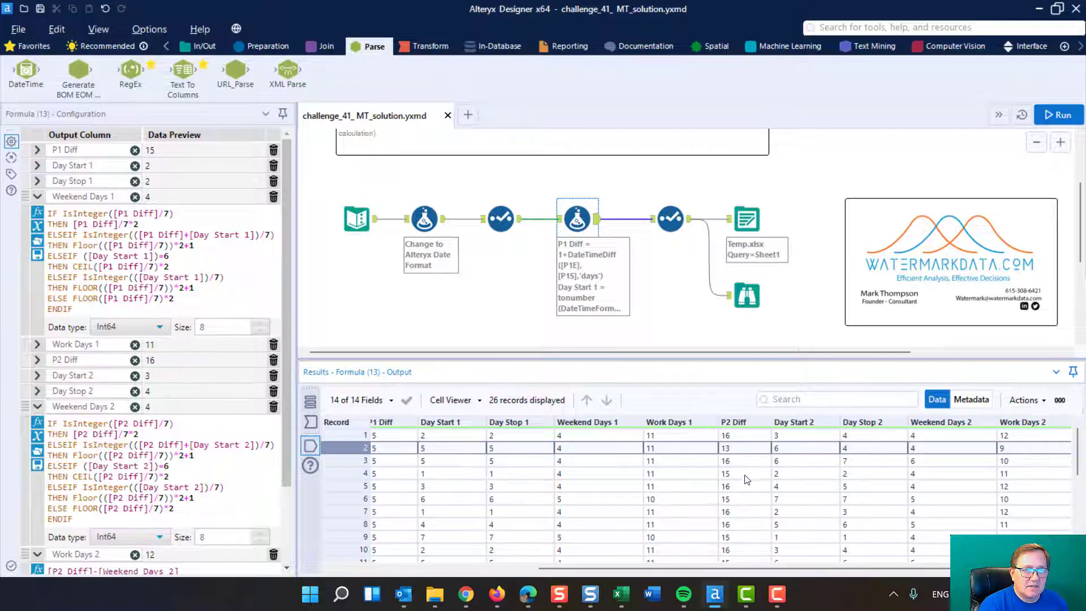
# Highlight record 14 in the results and compare its P2 Diff value with those of records 11 and 12
pyautogui.scroll(-1, 740, 505)
pyautogui.scroll(-1, 740, 505)
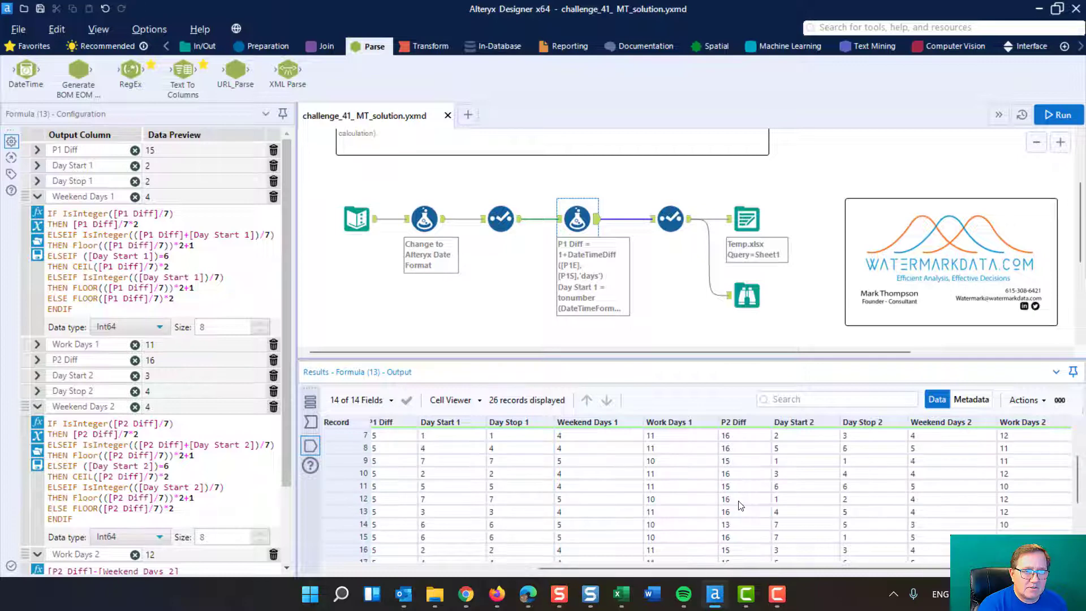
pyautogui.click(332, 524)
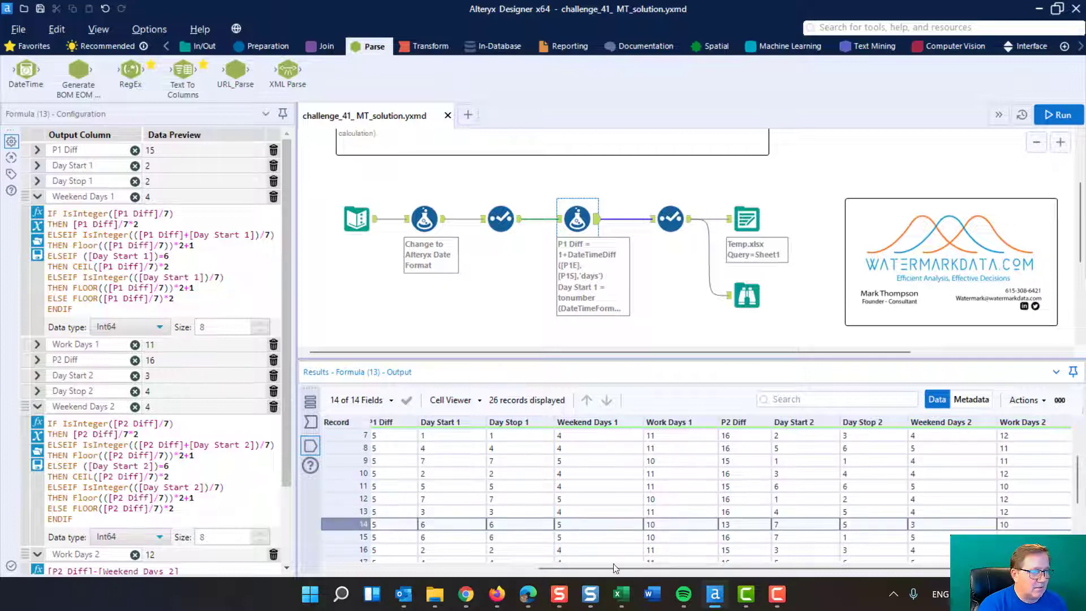
pyautogui.moveTo(618, 568); pyautogui.dragTo(763, 571)
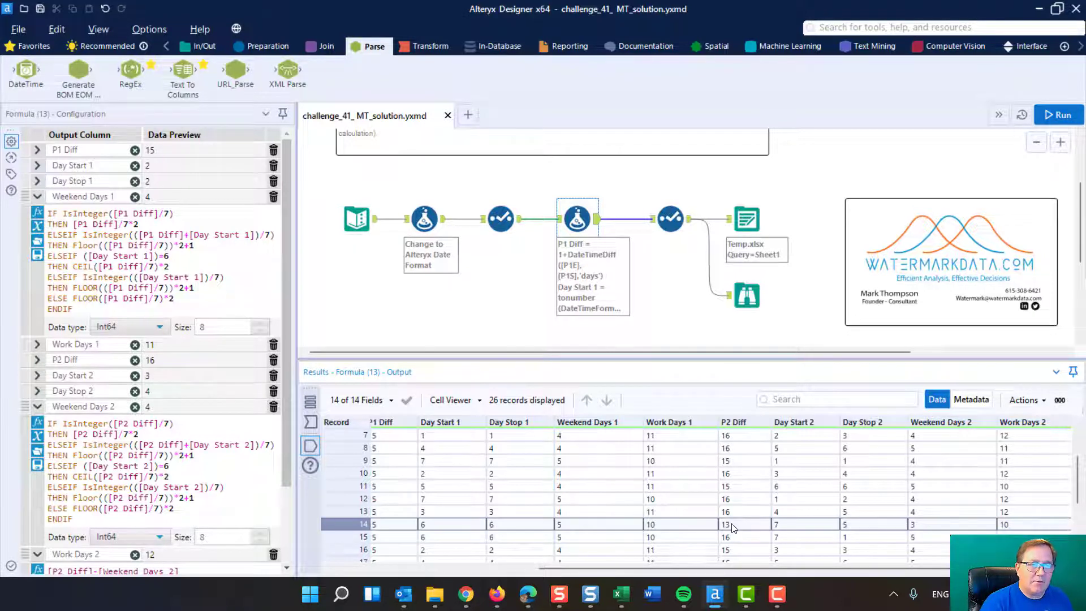
pyautogui.click(730, 487)
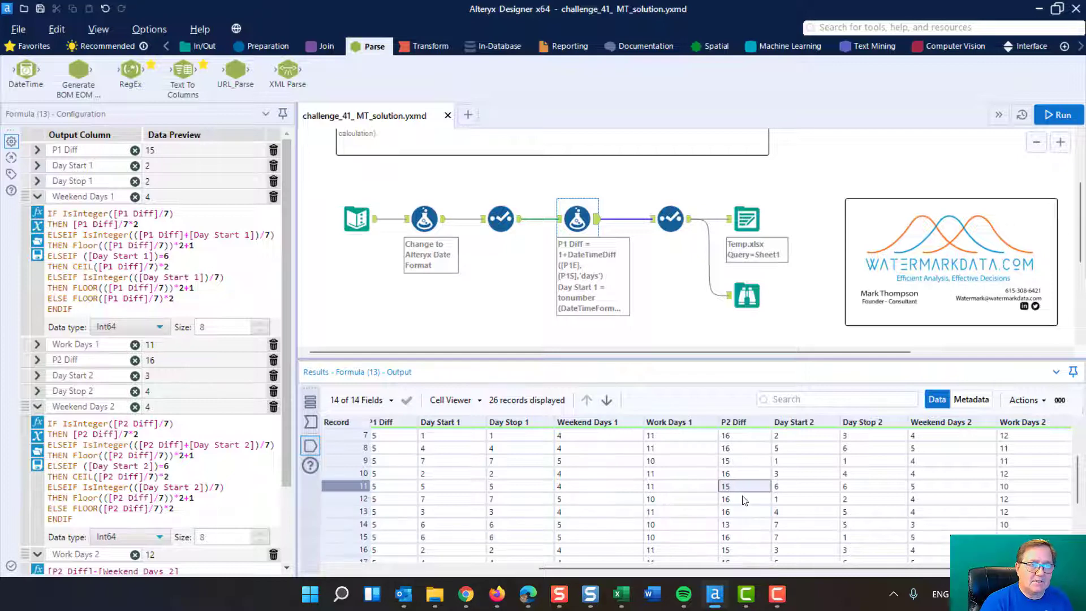
pyautogui.click(744, 499)
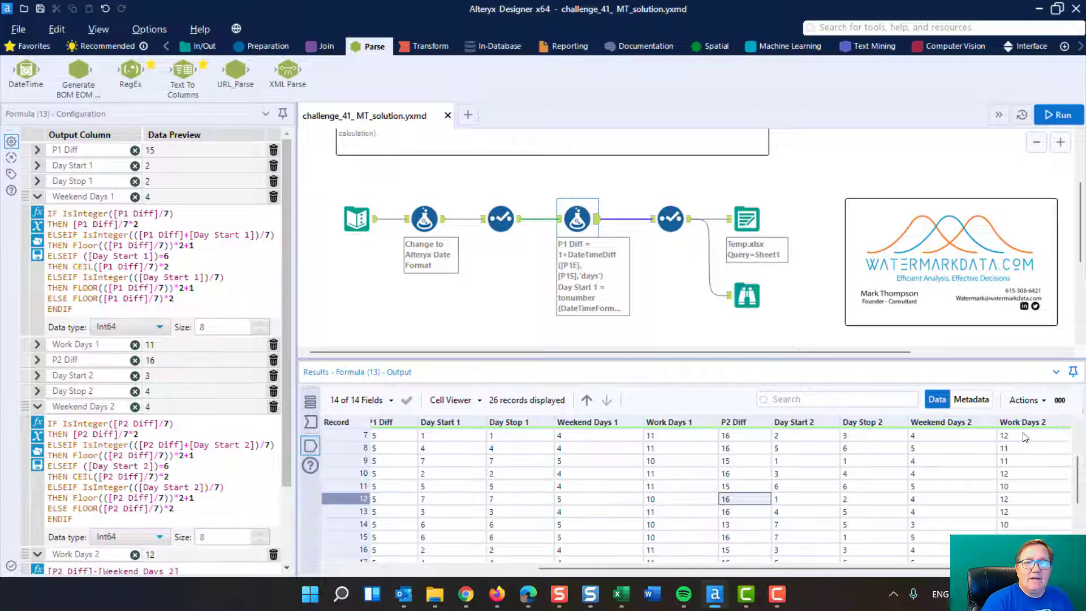
# Examine the Weekend Days 2 values from record 7 downward, then record 2 and its Weekend Days 2 value
pyautogui.moveTo(949, 438); pyautogui.dragTo(943, 548)
pyautogui.scroll(3, 943, 548)
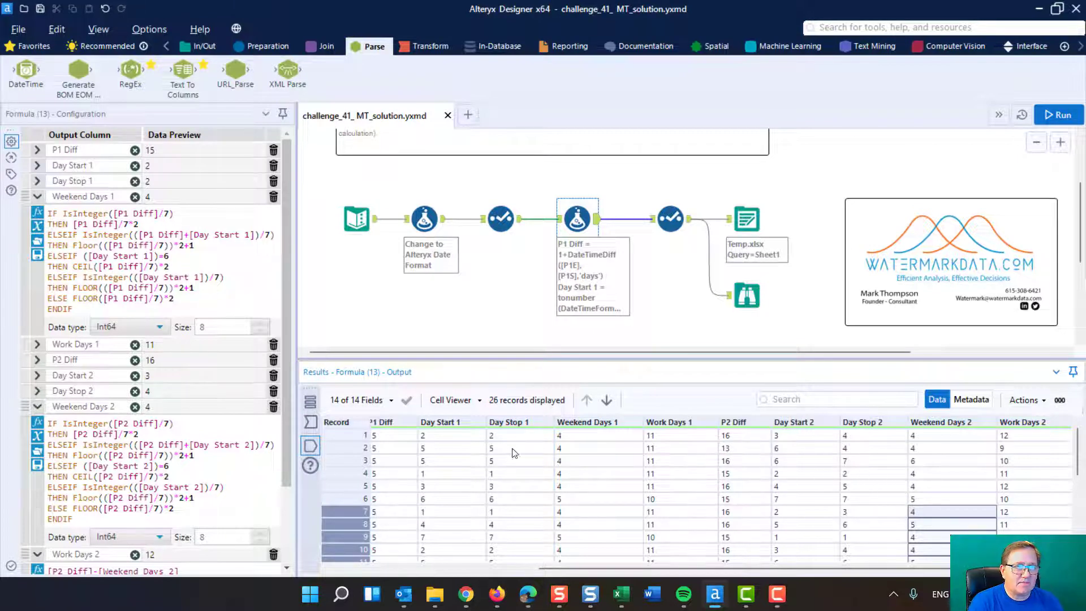
pyautogui.click(342, 449)
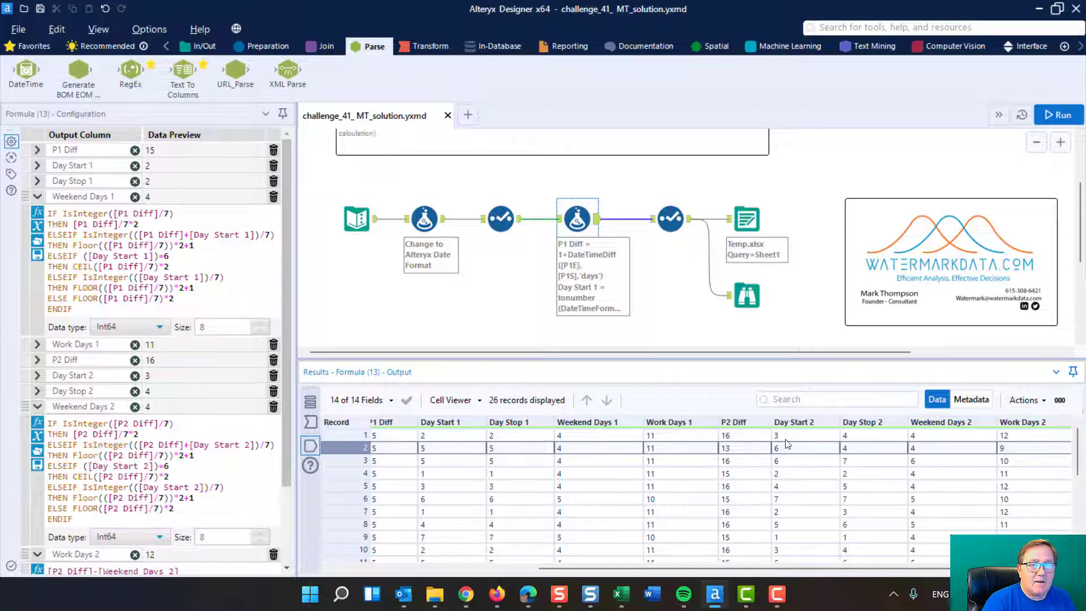
pyautogui.click(928, 453)
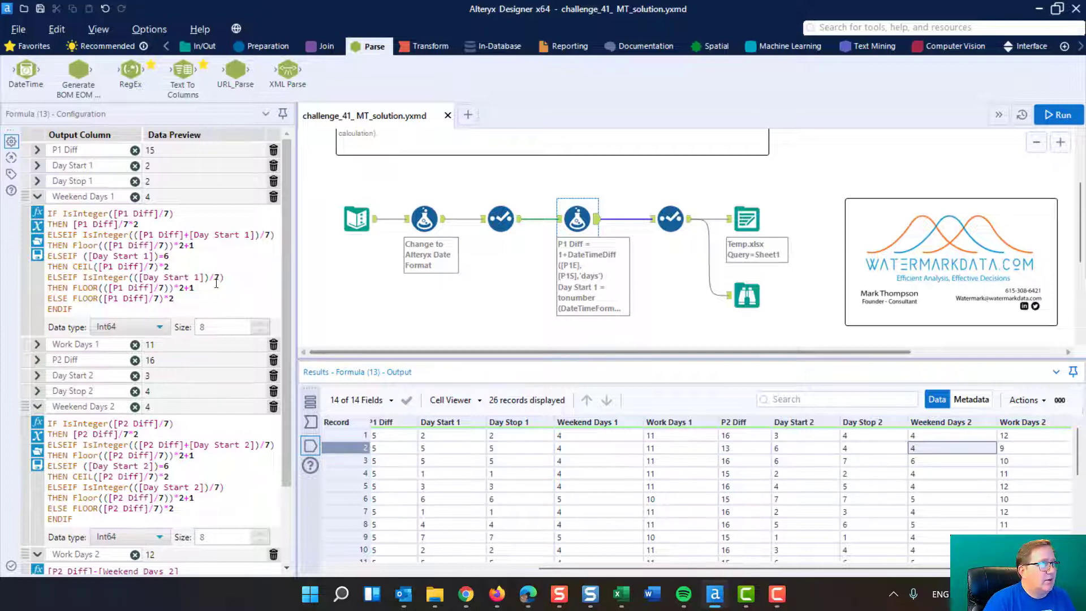
# Examine the first IF branch of Weekend Days 1 and highlight the parts of its IsInteger(([P1 Diff]+[Day Start 1])/7) condition
pyautogui.click(50, 213)
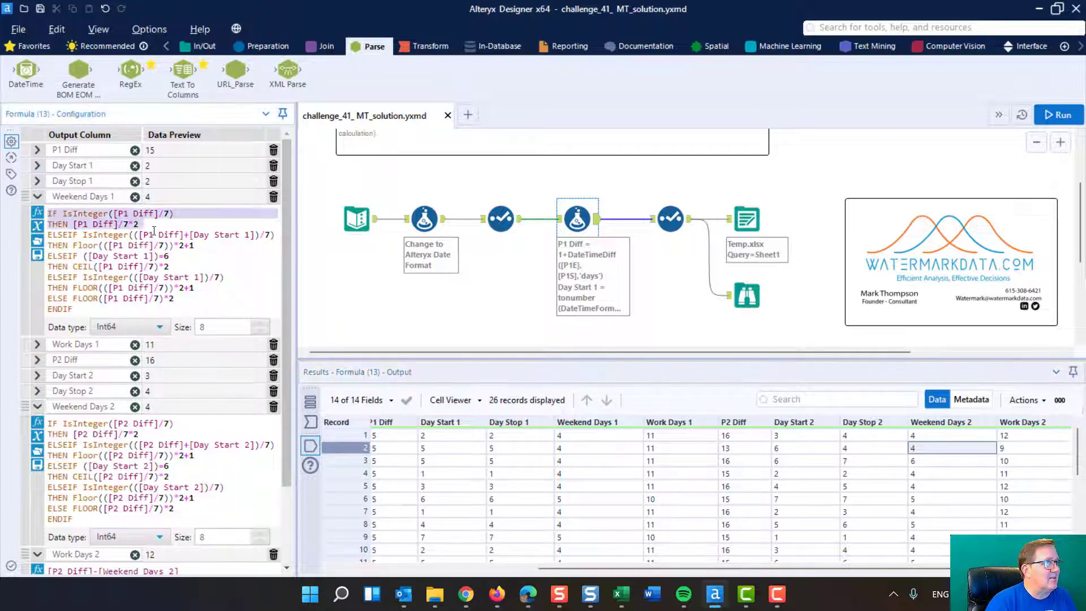
pyautogui.moveTo(49, 231); pyautogui.dragTo(192, 234)
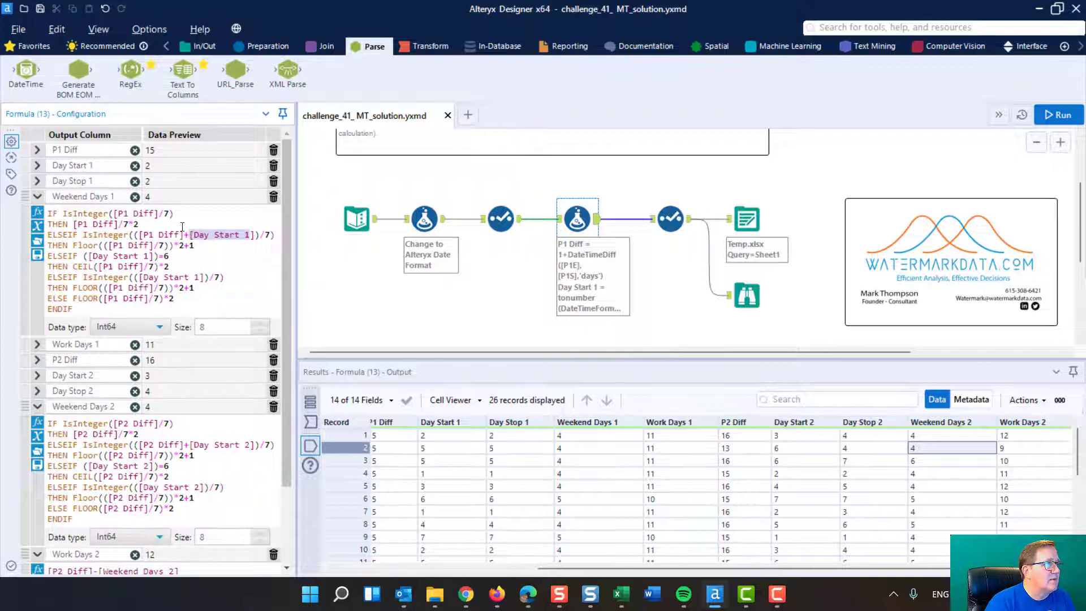
pyautogui.moveTo(180, 234); pyautogui.dragTo(145, 232)
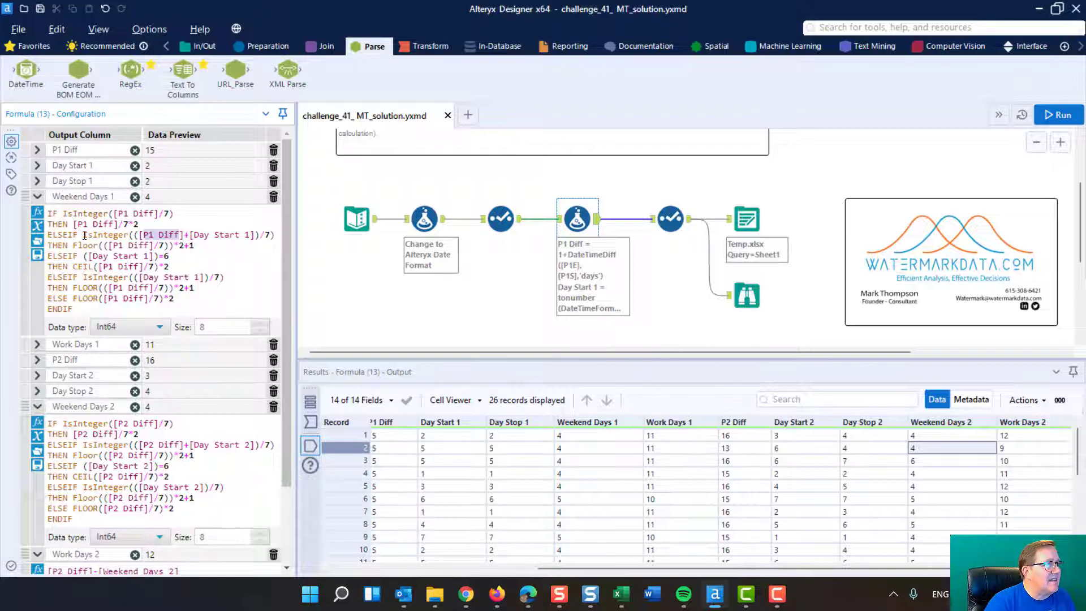
pyautogui.moveTo(85, 235); pyautogui.dragTo(135, 234)
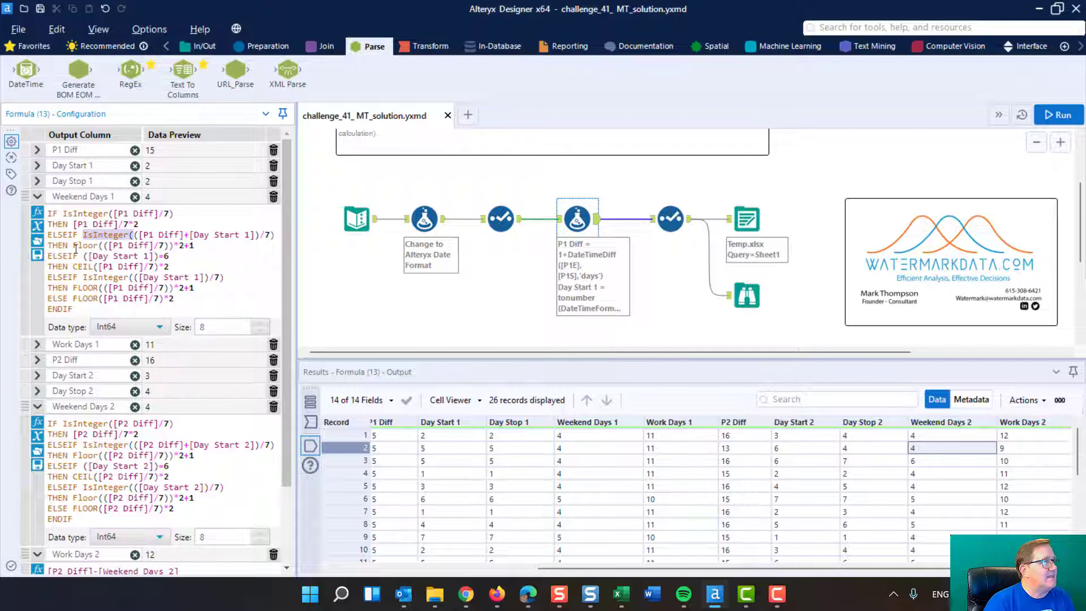
# Highlight the parts of the Floor(([P1 Diff]/7))*2+1 result in the Weekend Days 1 expression one by one
pyautogui.moveTo(74, 246); pyautogui.dragTo(97, 246)
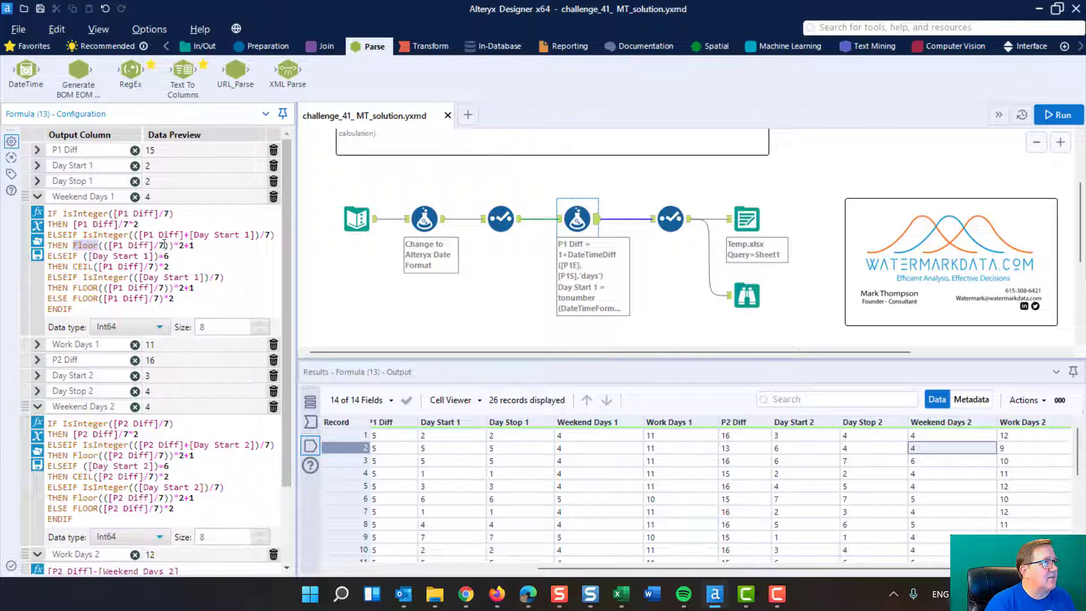
pyautogui.moveTo(166, 245); pyautogui.dragTo(112, 244)
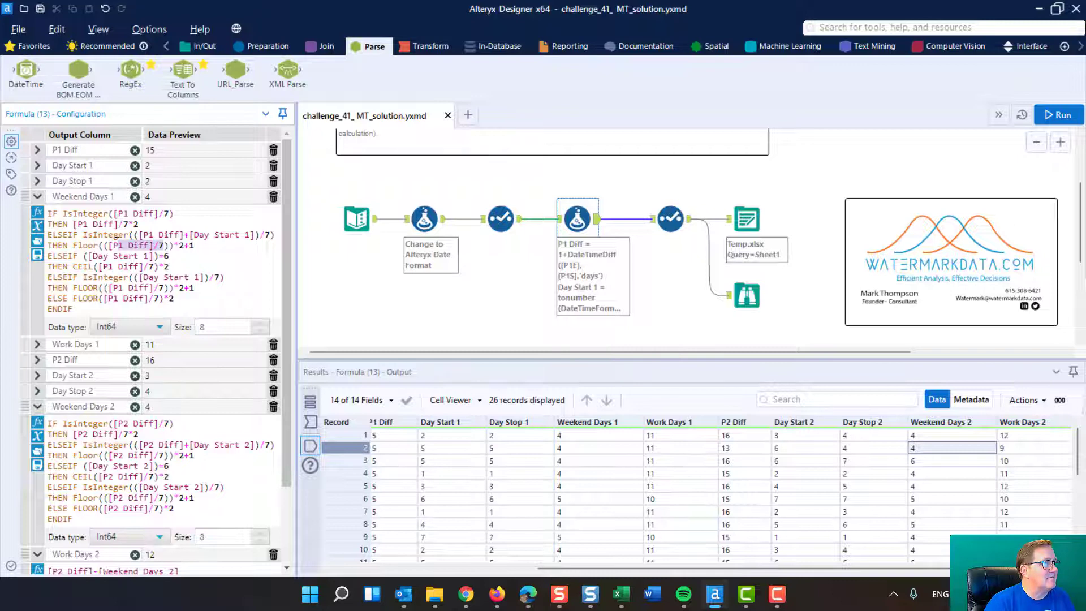
pyautogui.click(186, 245)
pyautogui.hotkey('shift', 'Left')
pyautogui.hotkey('shift', 'Left')
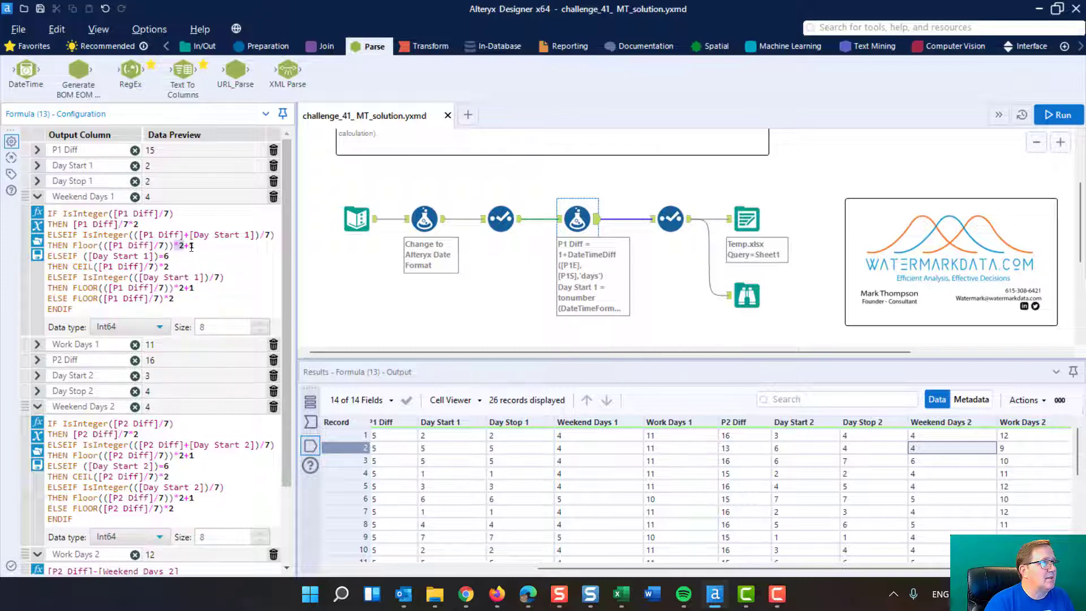
pyautogui.click(191, 247)
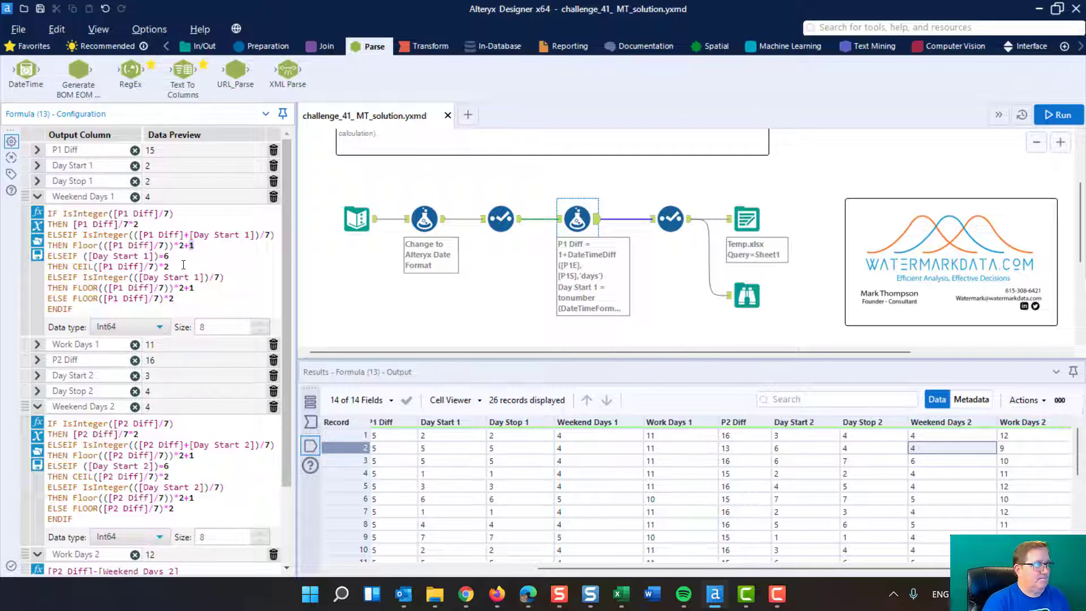
pyautogui.moveTo(192, 246); pyautogui.dragTo(101, 243)
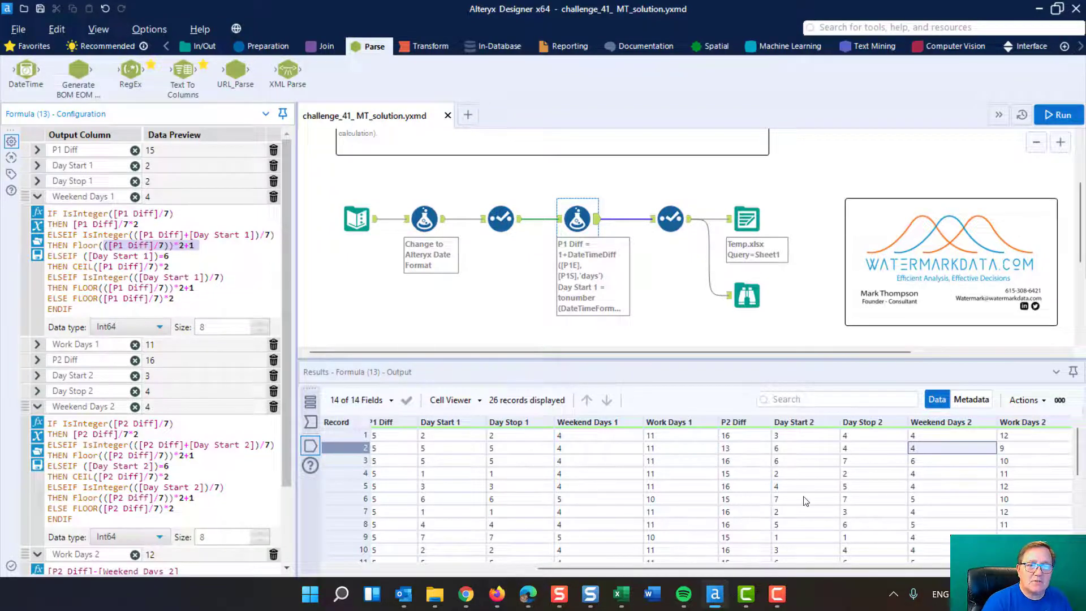
# Compare the Day Start 2, Day Stop 2 and Weekend Days 2 values of record 6 in the results
pyautogui.click(937, 501)
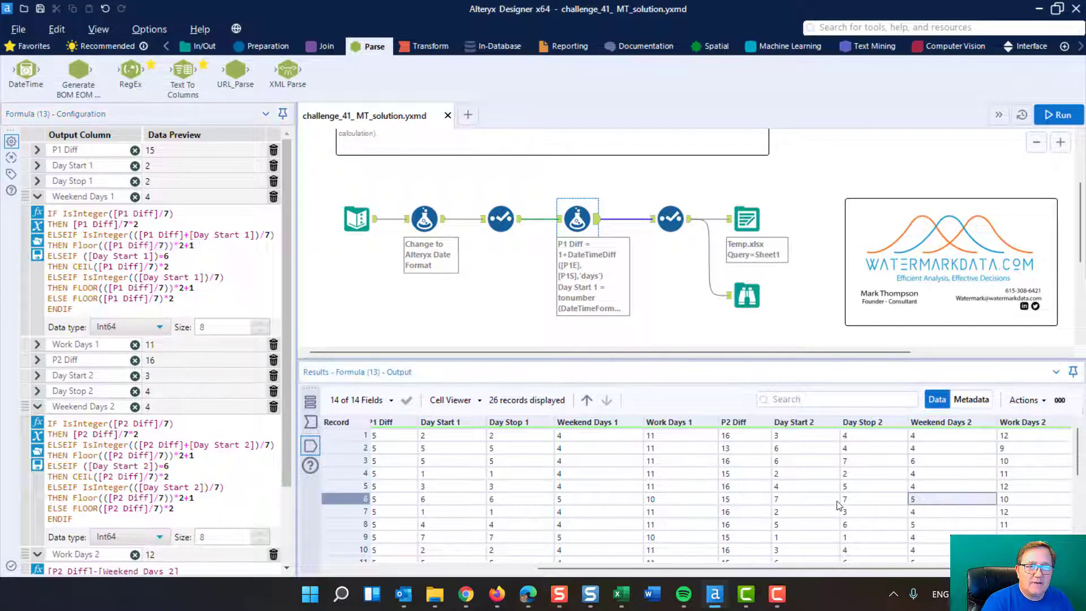
pyautogui.click(816, 500)
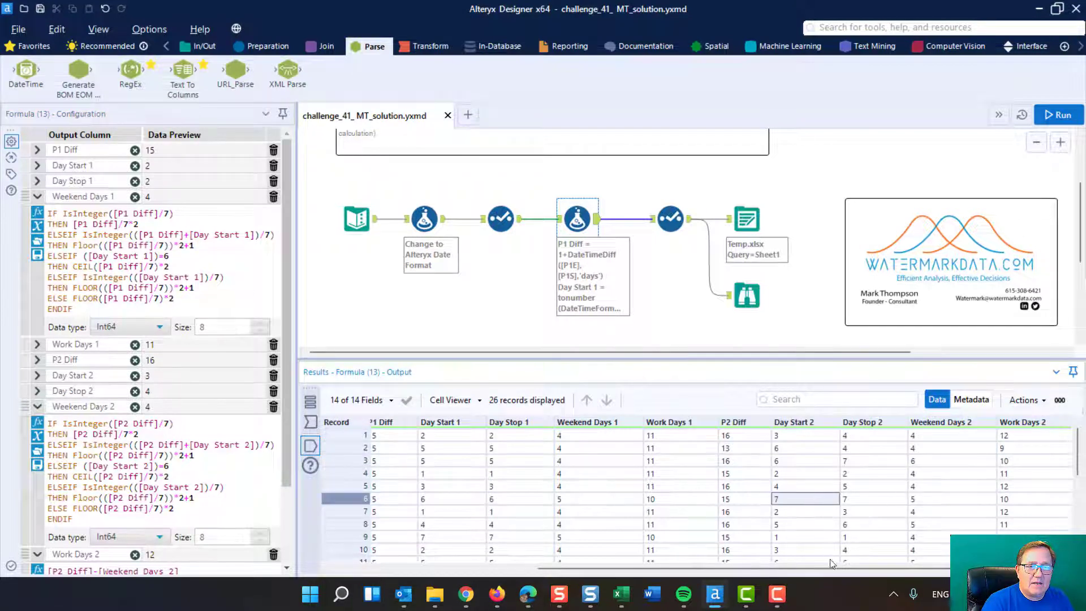
pyautogui.click(870, 499)
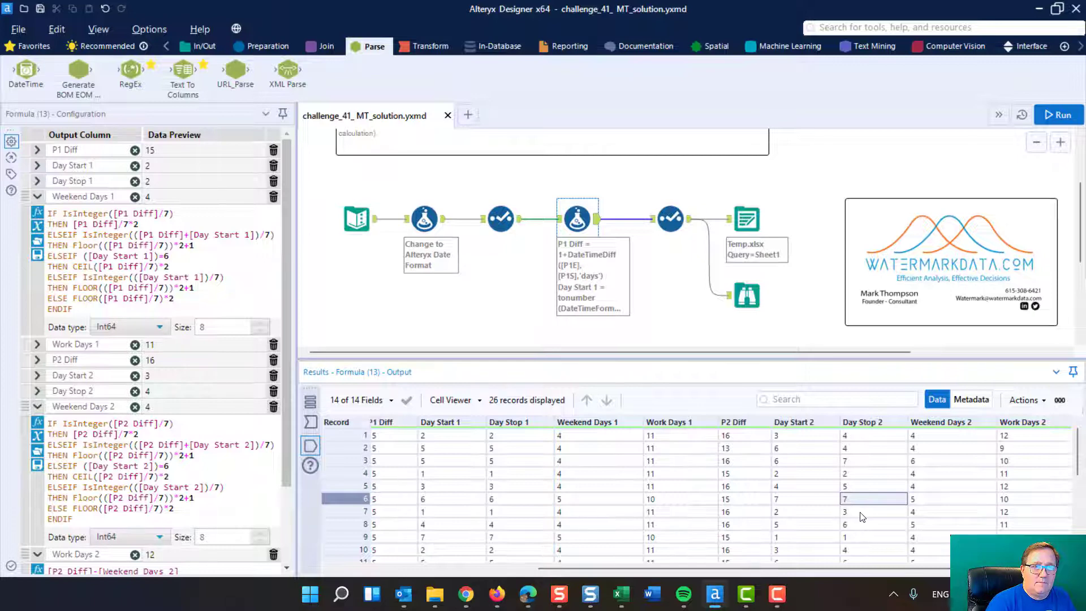
pyautogui.click(774, 501)
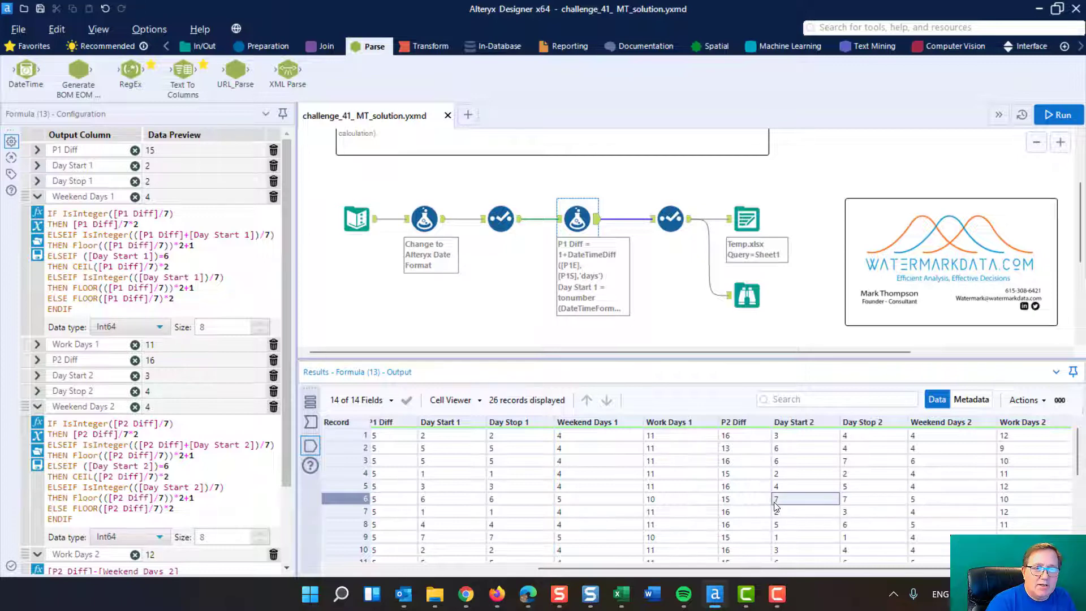
pyautogui.click(849, 500)
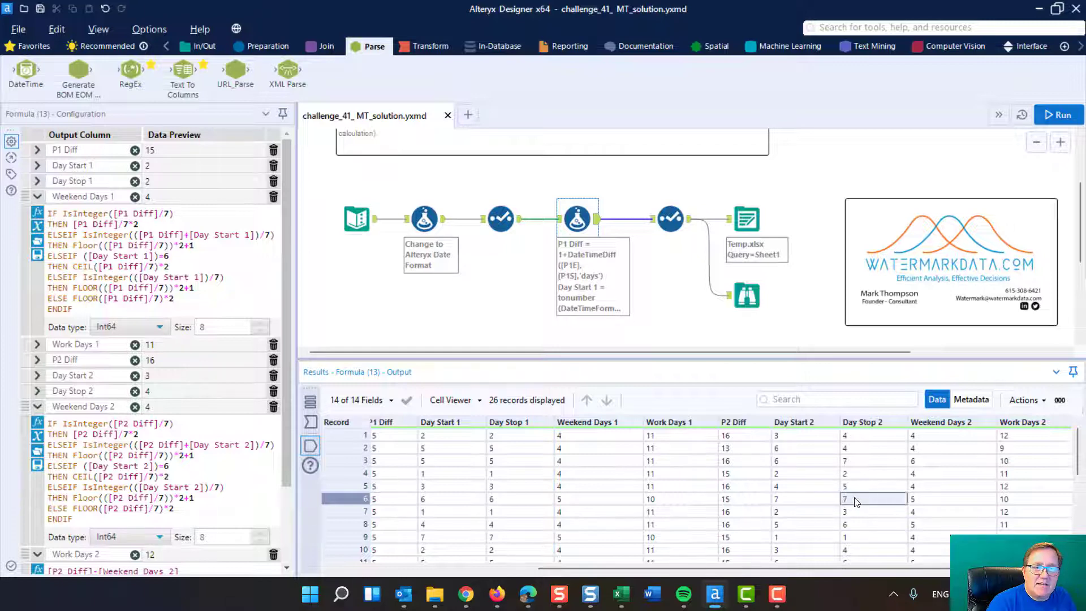
pyautogui.click(912, 500)
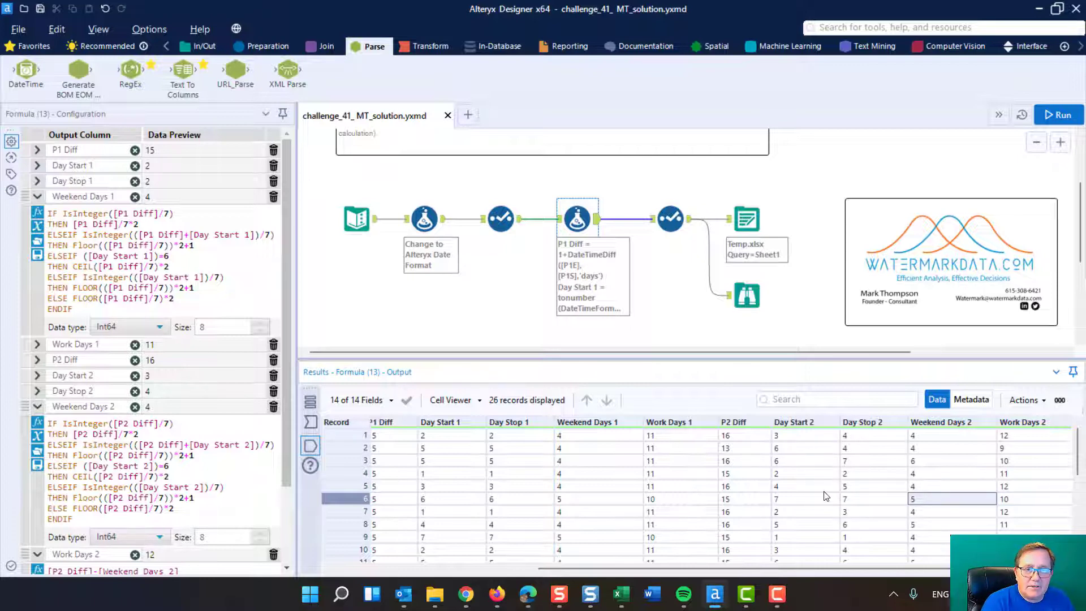
# Examine the Day Start 2 values of records 8 and 11 in the results
pyautogui.click(800, 525)
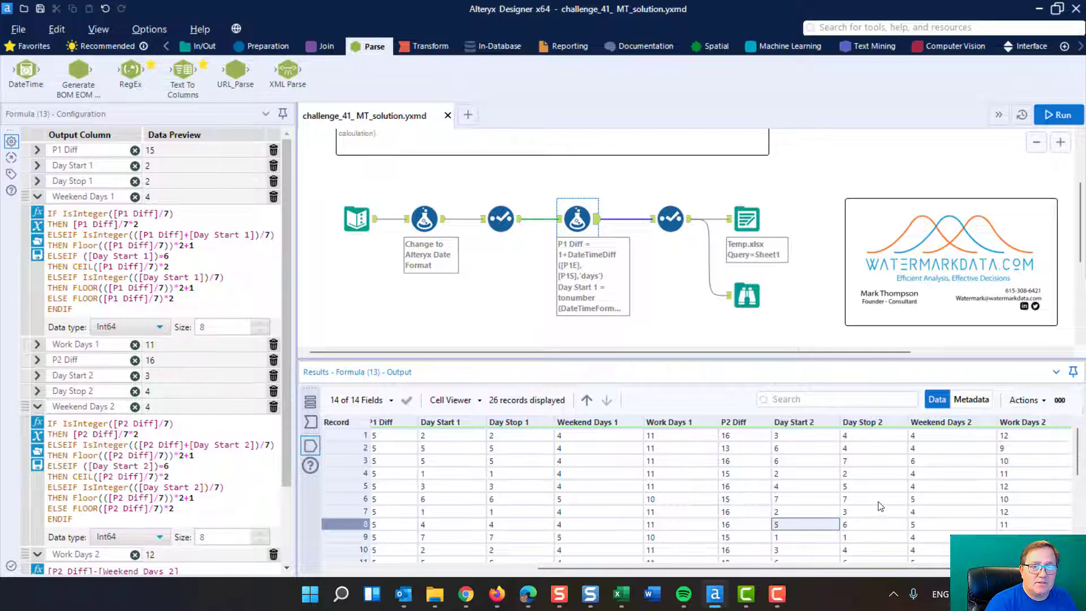
pyautogui.scroll(-2, 880, 505)
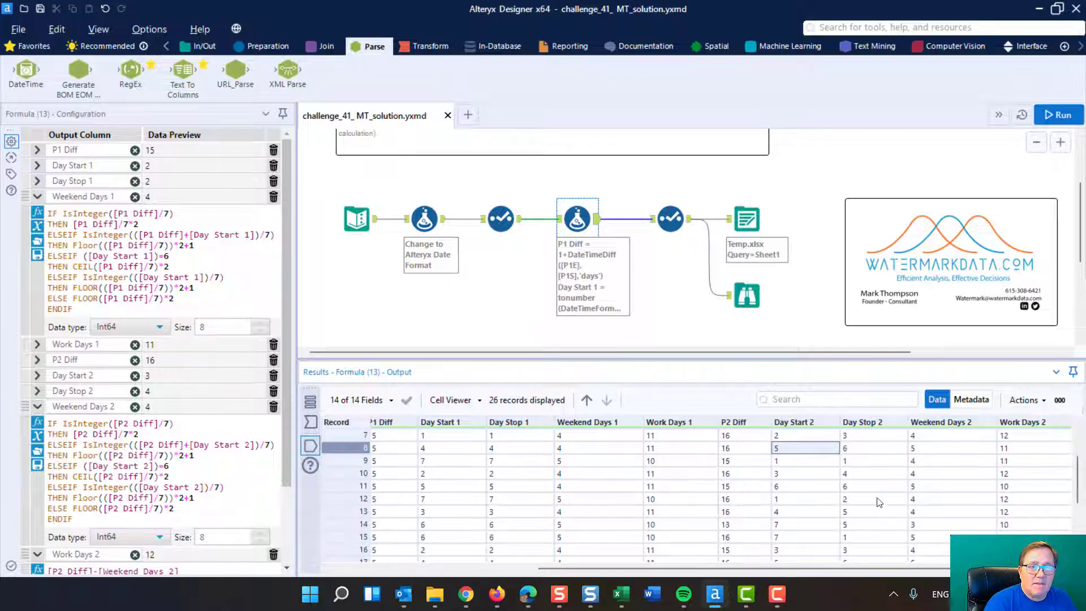
pyautogui.click(798, 487)
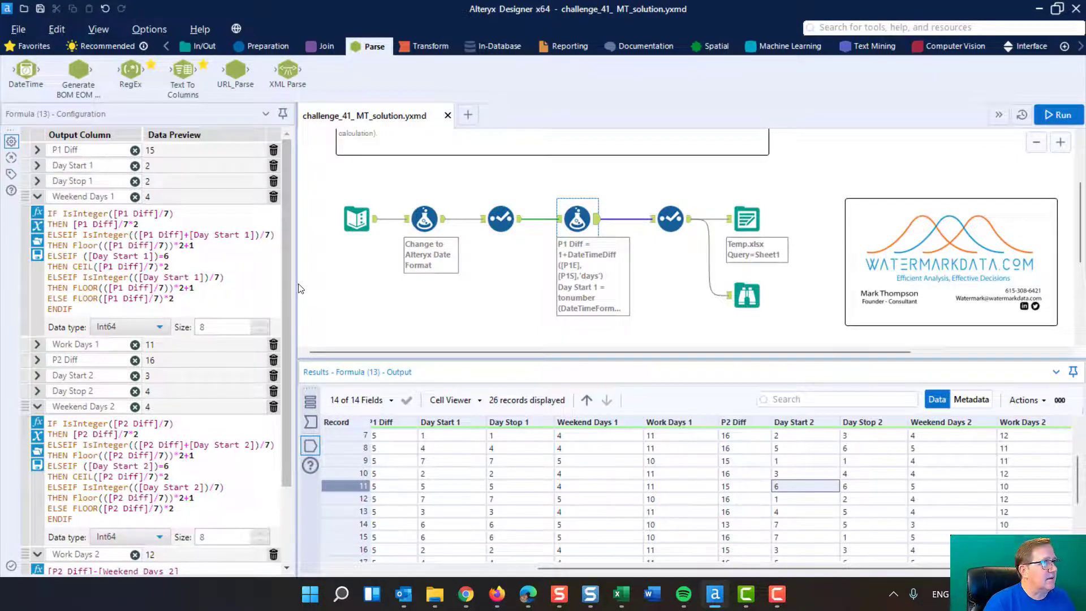
# Highlight the entire Weekend Days 1 expression and resize the configuration area slightly wider so its lines fit without wrapping
pyautogui.moveTo(298, 284); pyautogui.dragTo(443, 284)
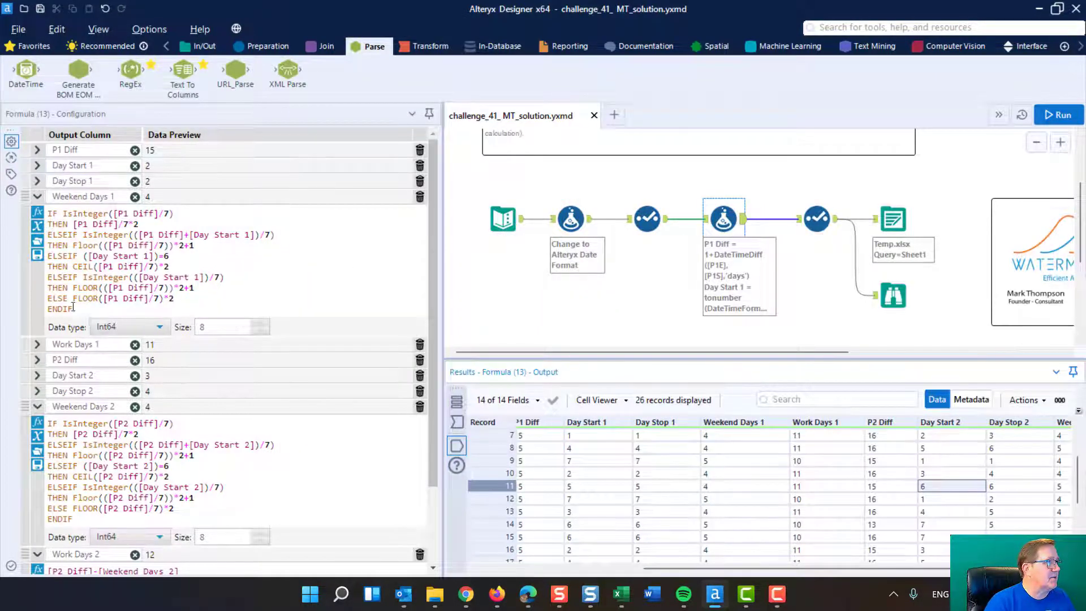
pyautogui.moveTo(51, 211); pyautogui.dragTo(188, 324)
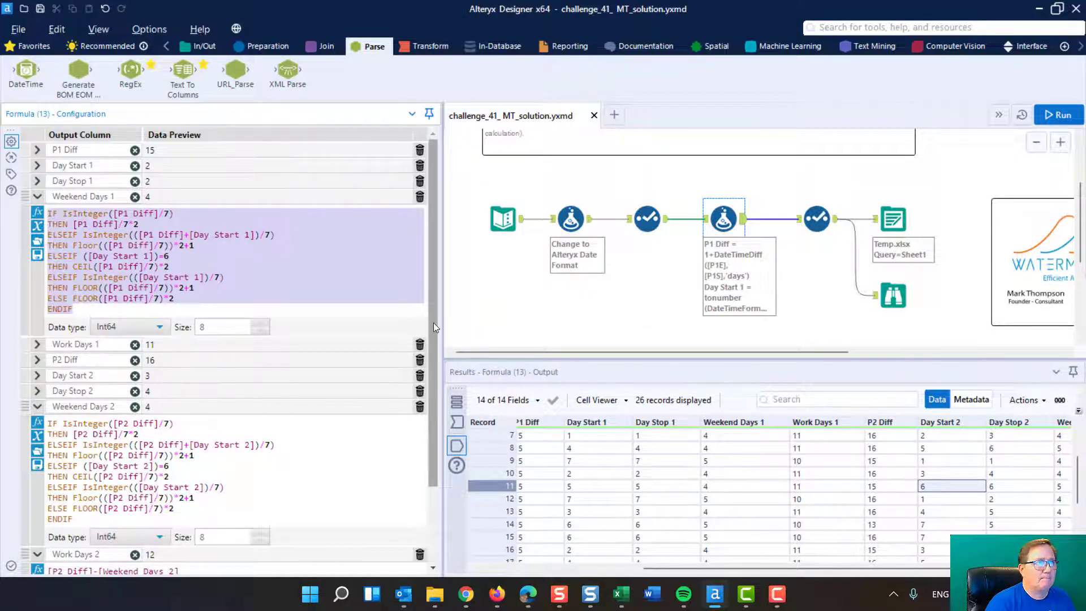
pyautogui.moveTo(439, 323); pyautogui.dragTo(285, 324)
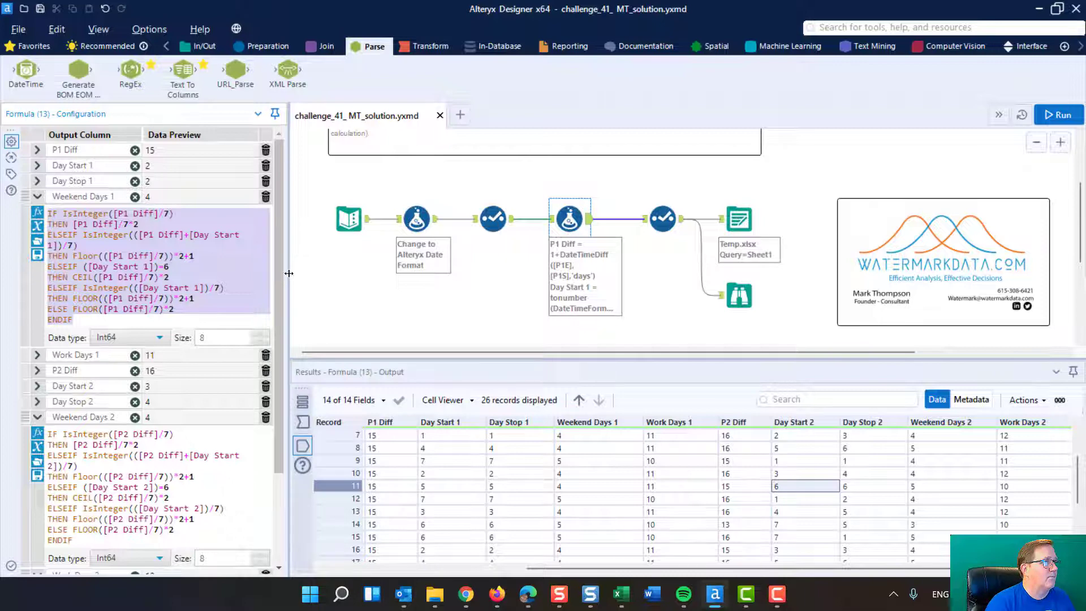
pyautogui.moveTo(289, 273); pyautogui.dragTo(315, 274)
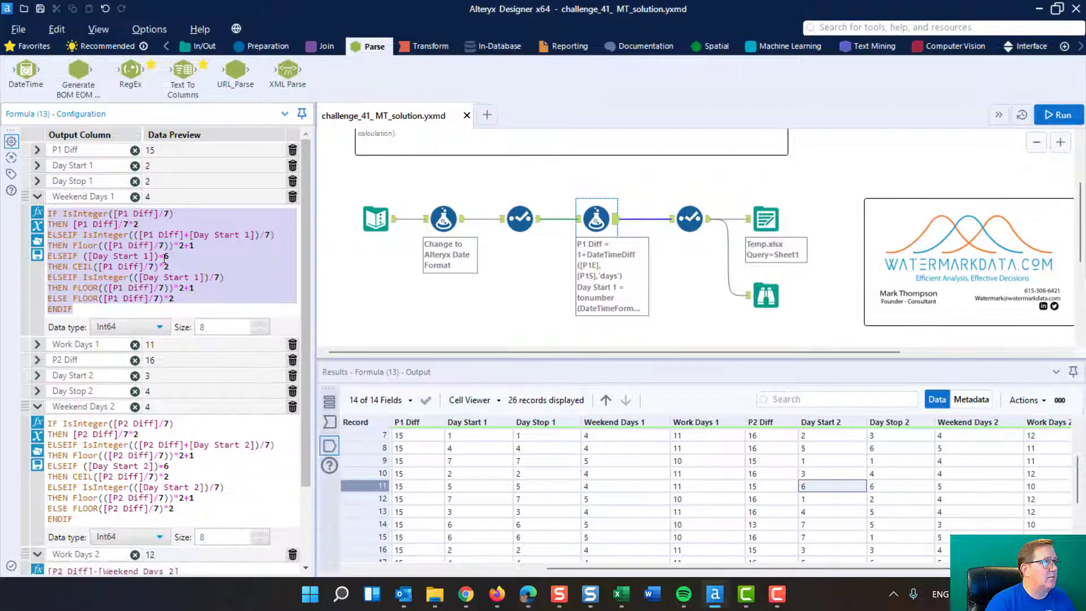
# Reopen the second Formula tool's configuration and expand the Weekend Days 1 and Work Days 1 expressions
pyautogui.click(366, 298)
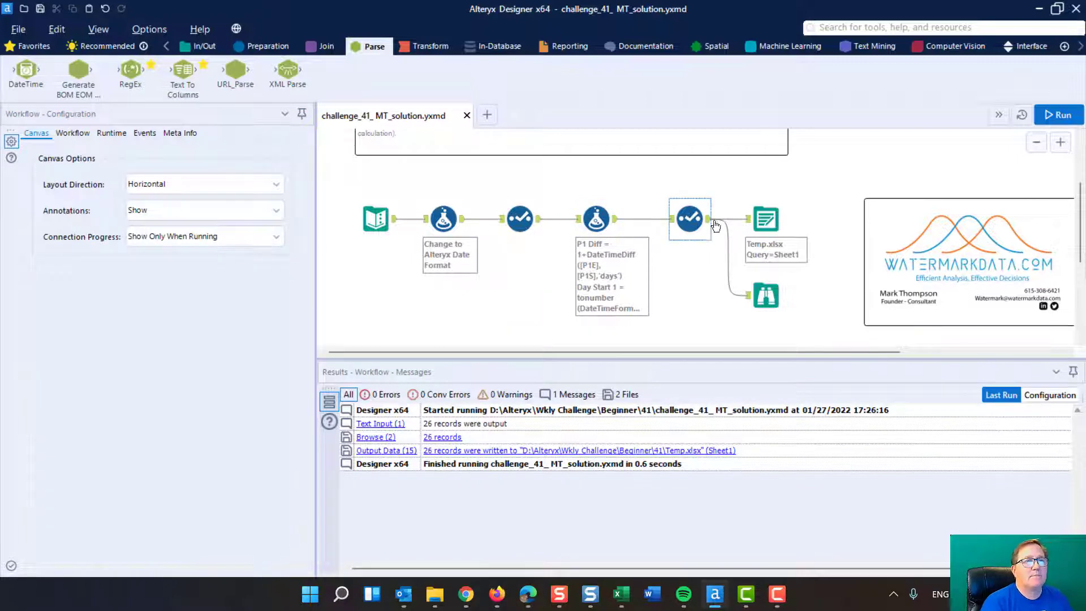
pyautogui.click(596, 219)
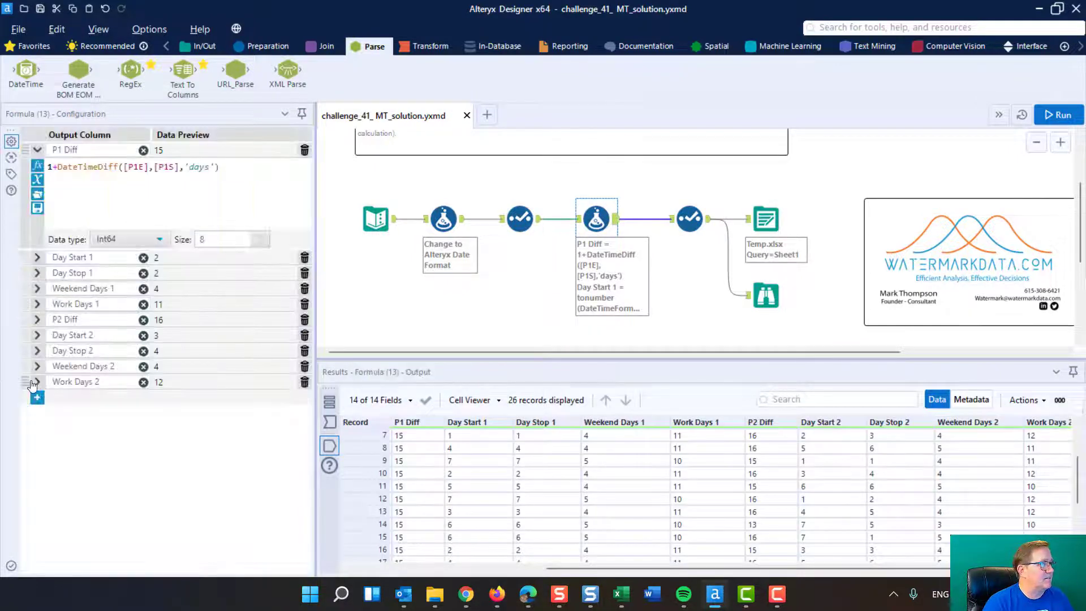
pyautogui.click(37, 289)
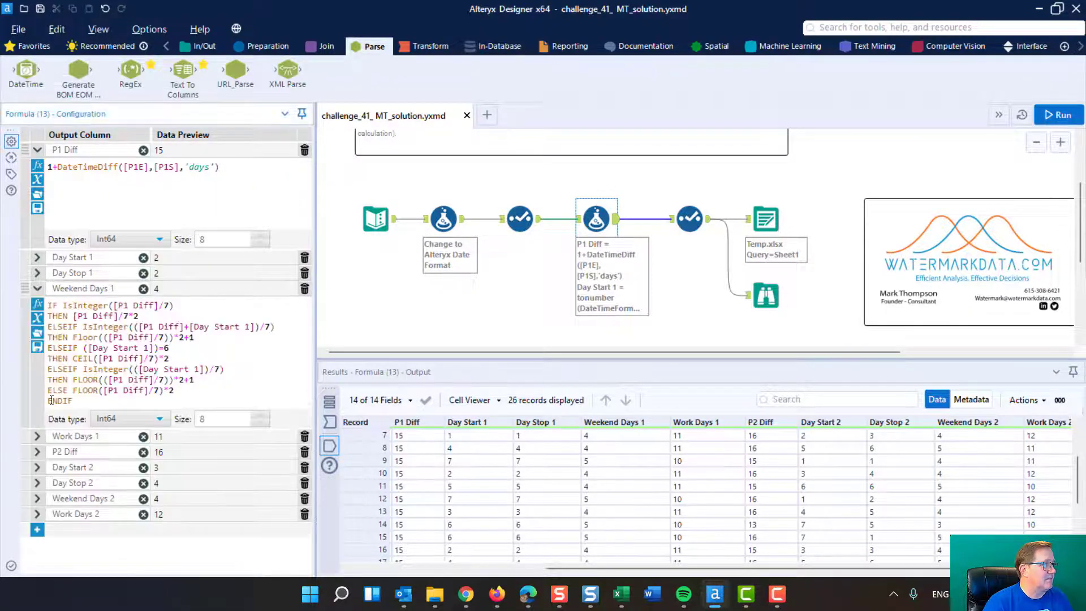
pyautogui.click(37, 437)
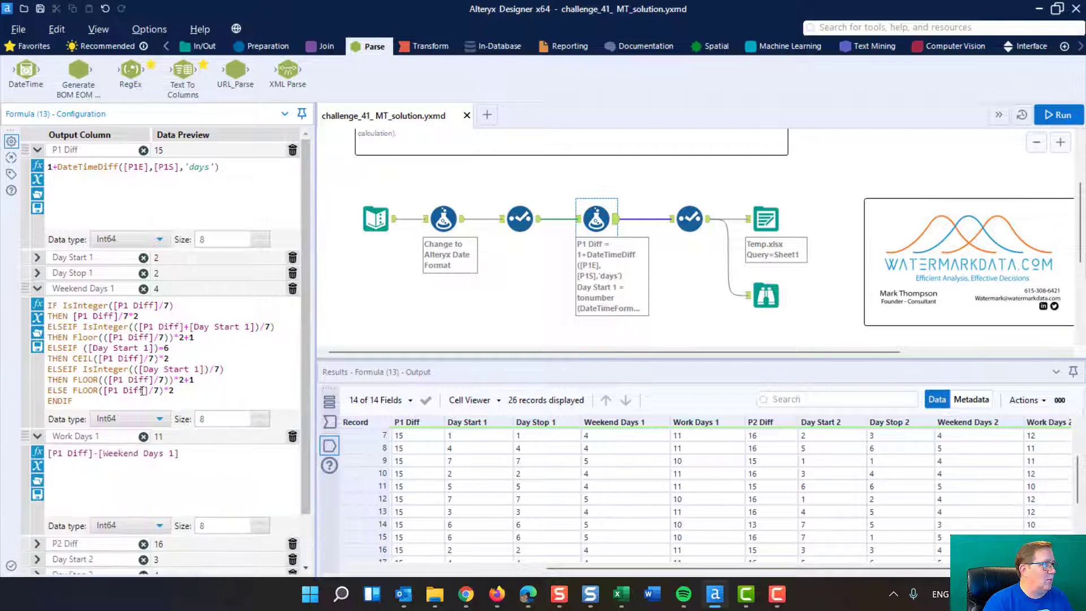
# Highlight [P1 Diff], [Weekend Days 1] and the output column name of the Work Days 1 formula, and view the second-period result columns
pyautogui.scroll(-1, 56, 430)
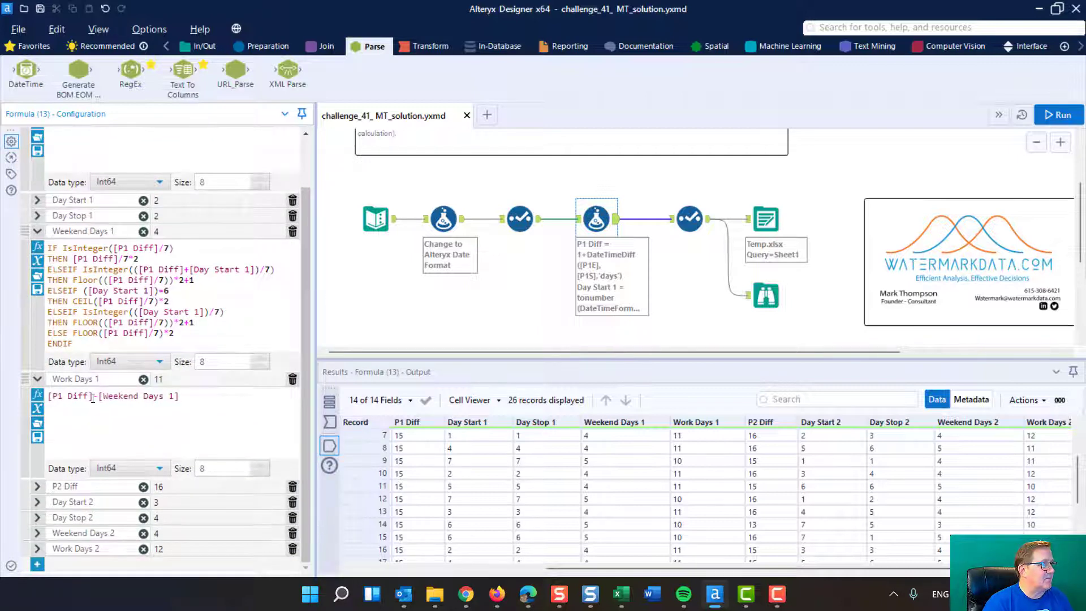
pyautogui.doubleClick(74, 394)
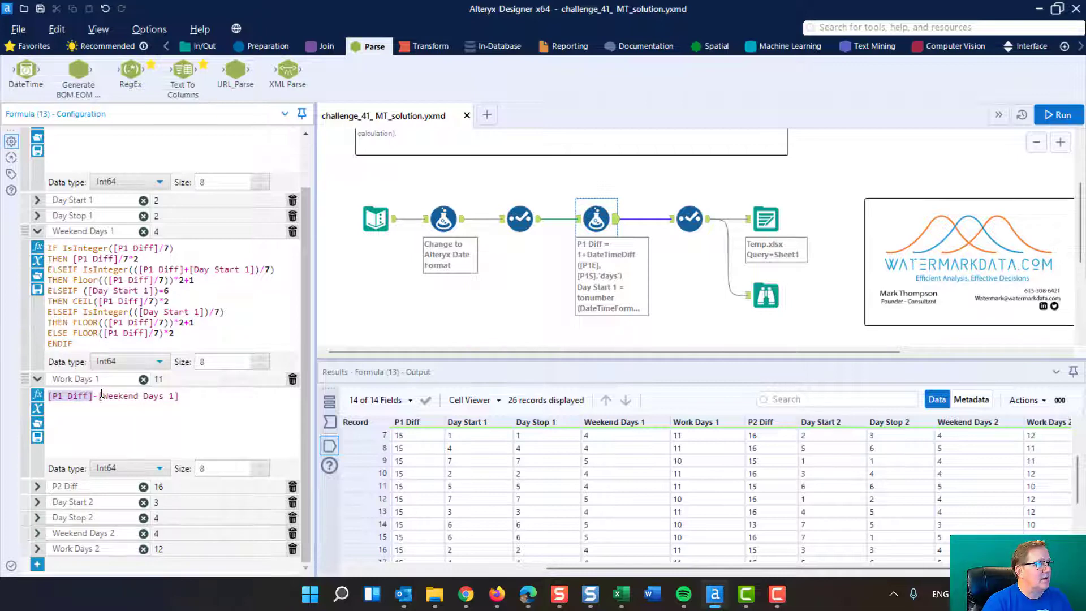
pyautogui.moveTo(100, 396); pyautogui.dragTo(179, 396)
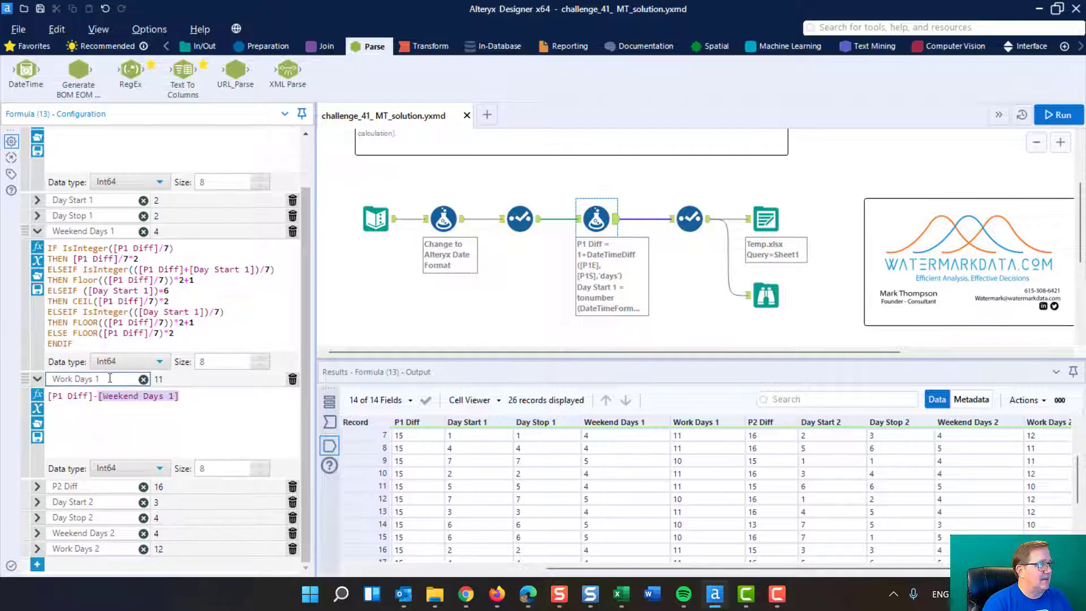
pyautogui.moveTo(110, 379); pyautogui.dragTo(15, 355)
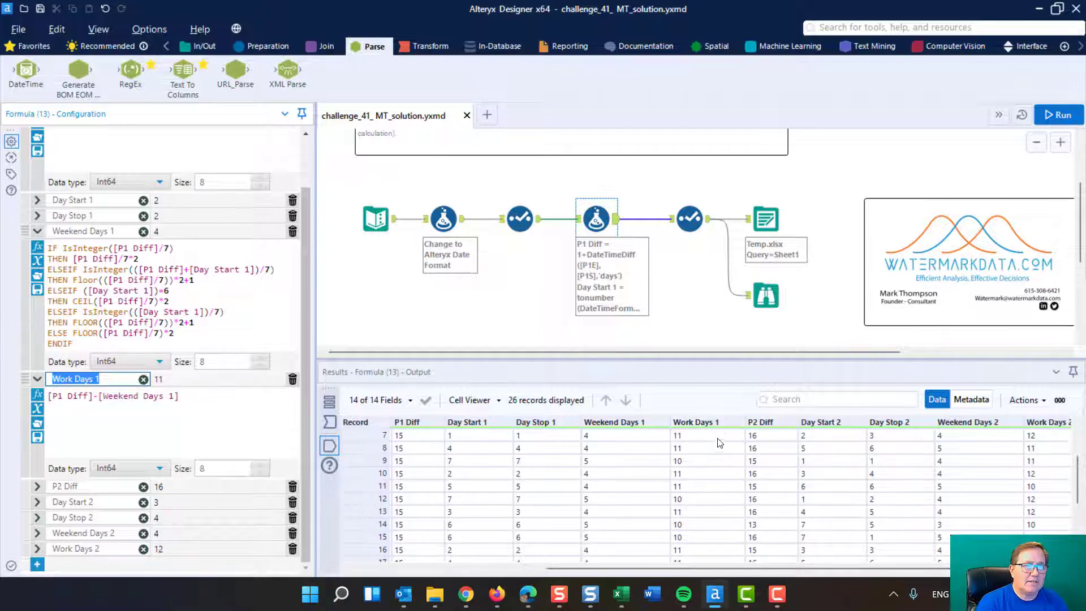
pyautogui.click(769, 539)
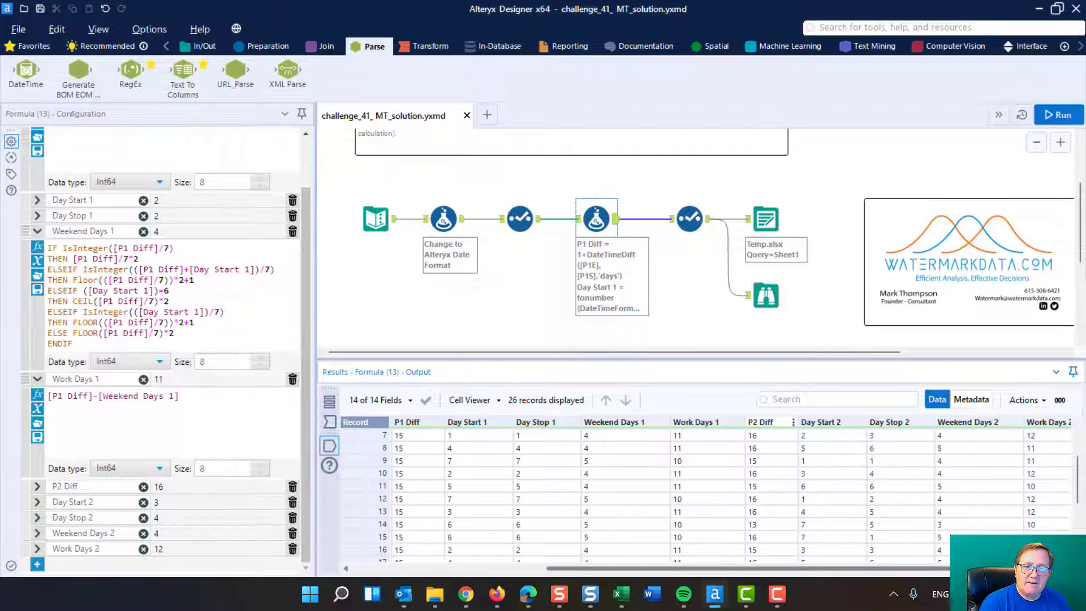
pyautogui.hscroll(1, 1013, 438)
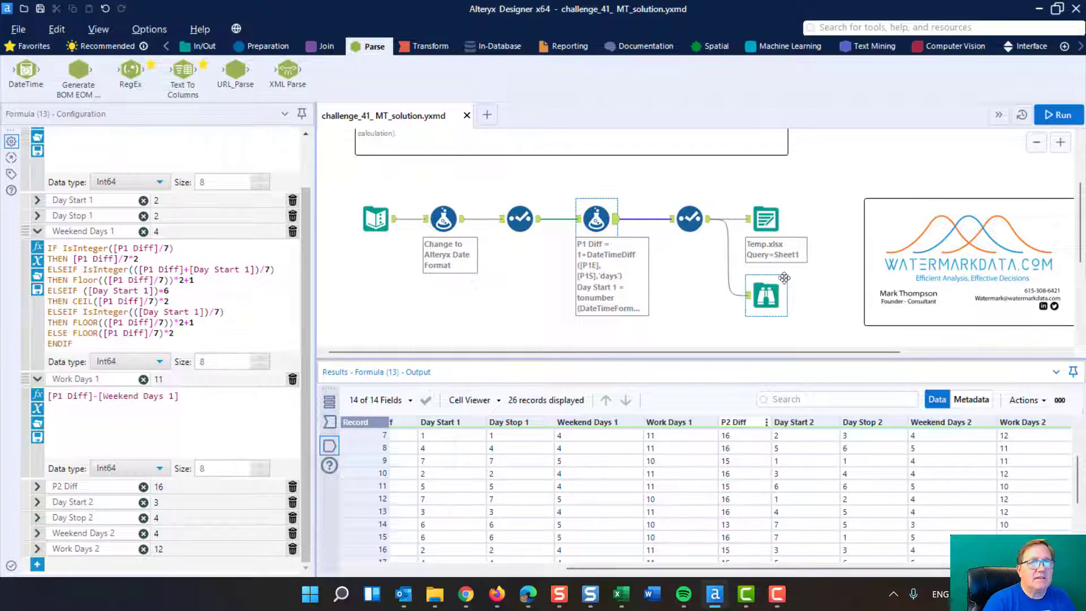
# Inspect the Browse tool and the Temp.xlsx Output Data tool, ending on the Browse tool's data profile
pyautogui.click(773, 295)
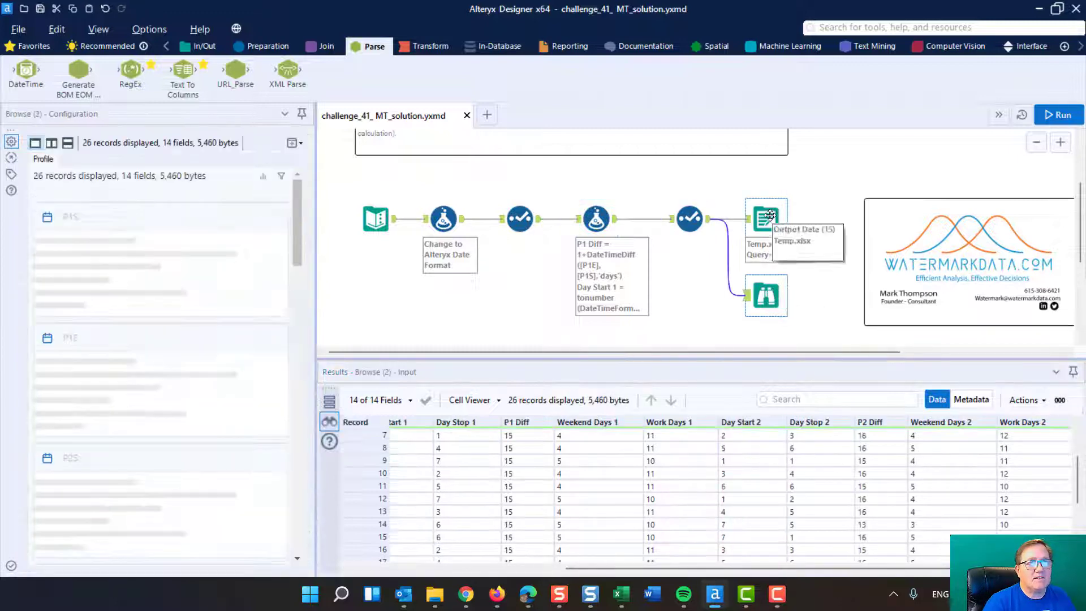
pyautogui.click(769, 215)
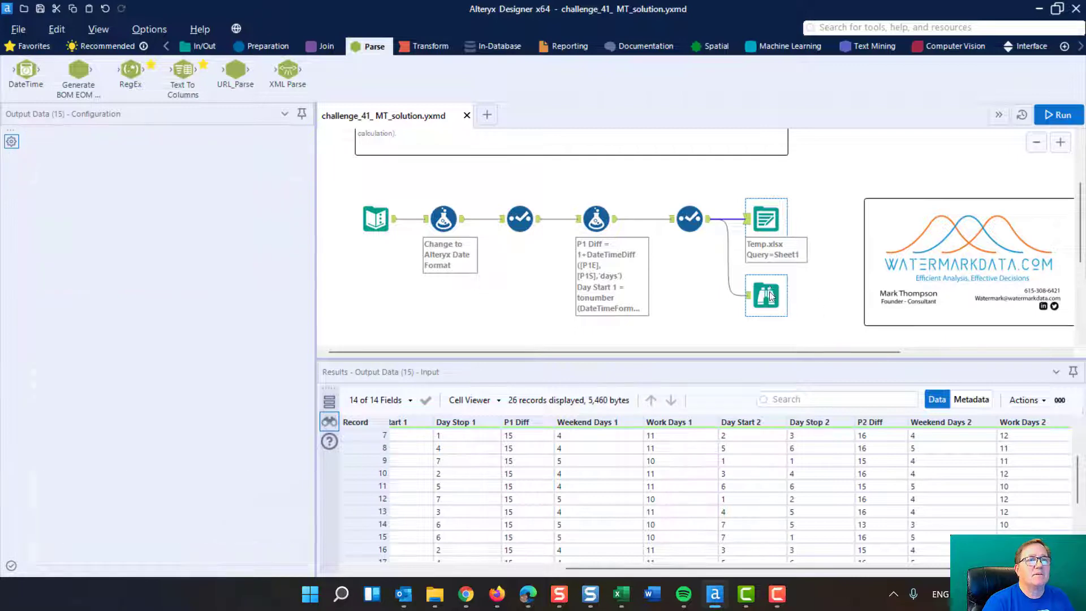
pyautogui.click(769, 295)
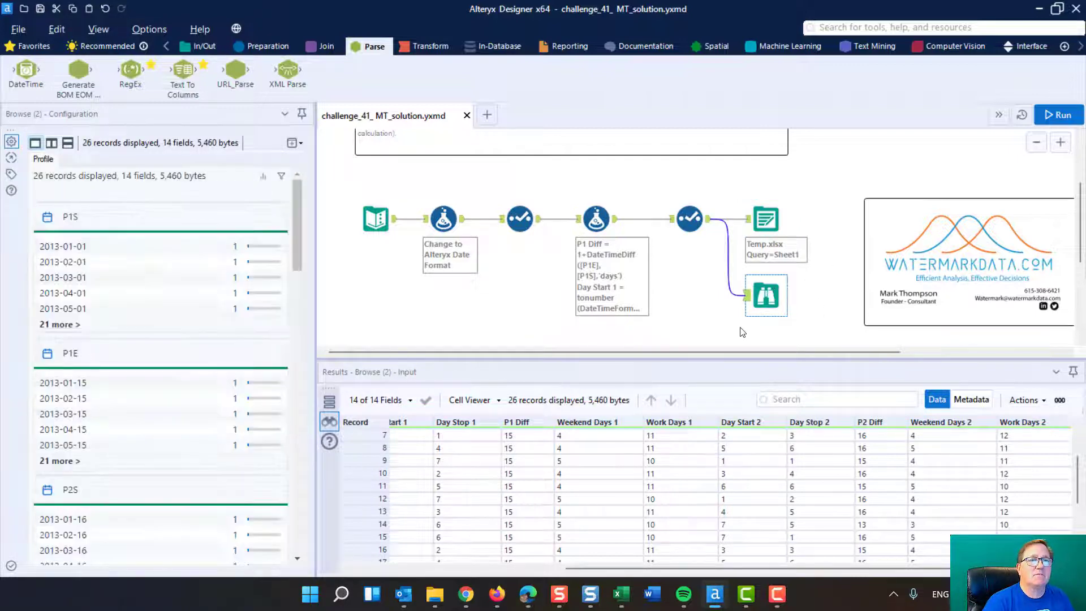
# Enlarge the workflow canvas by shrinking the results area and review the challenge description above the workflow
pyautogui.moveTo(610, 369); pyautogui.dragTo(609, 437)
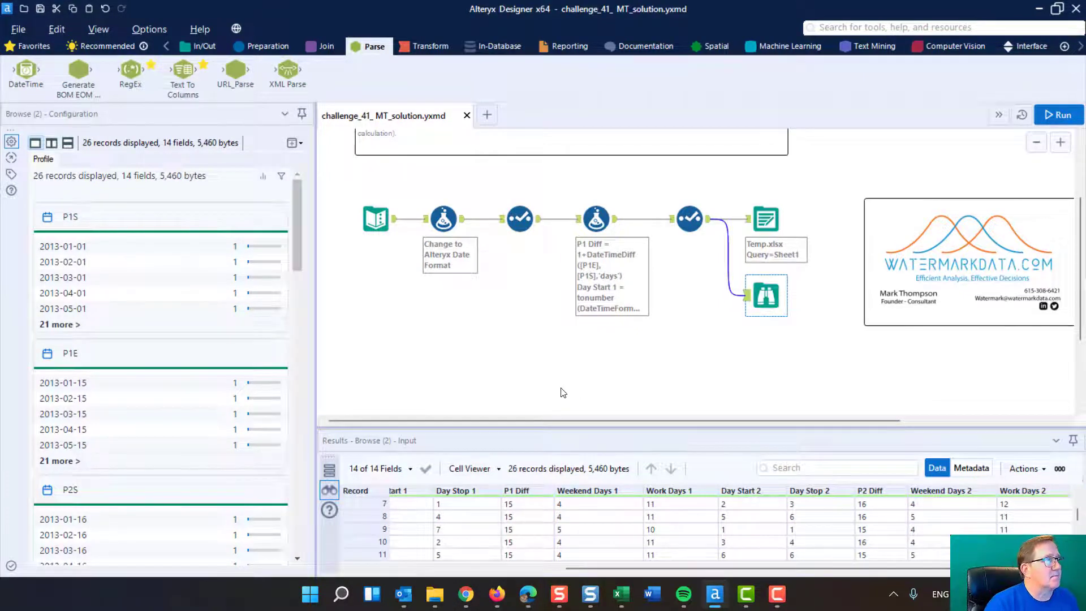
pyautogui.scroll(2, 563, 393)
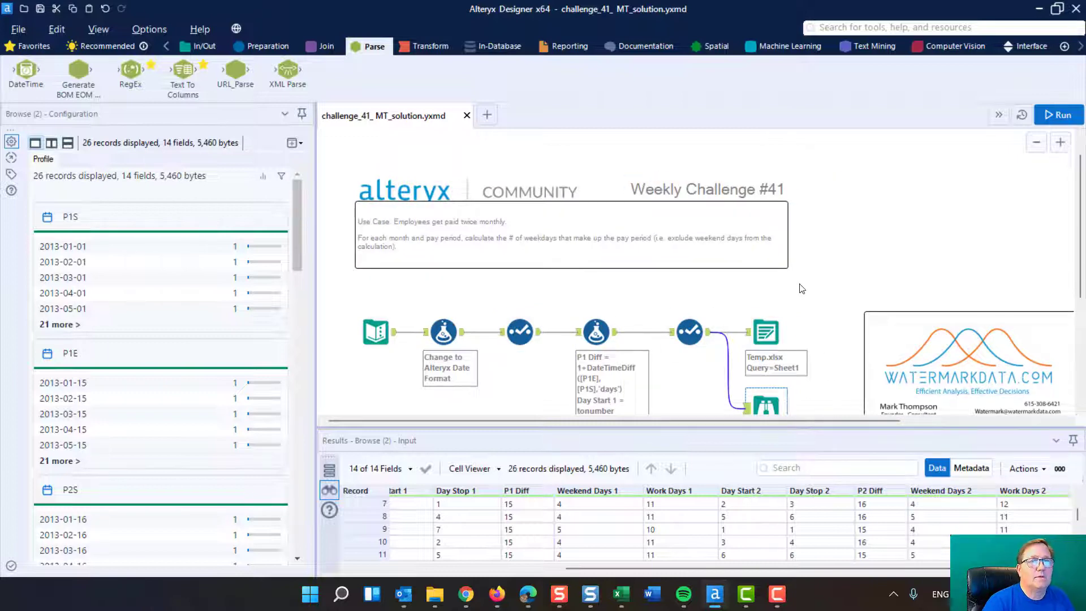
pyautogui.scroll(-2, 800, 289)
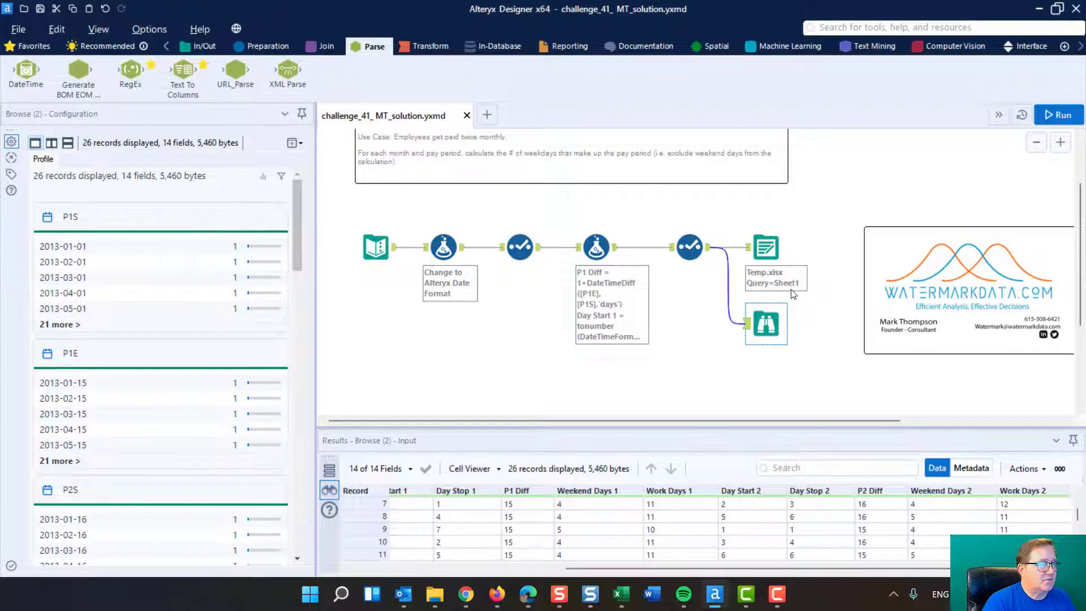